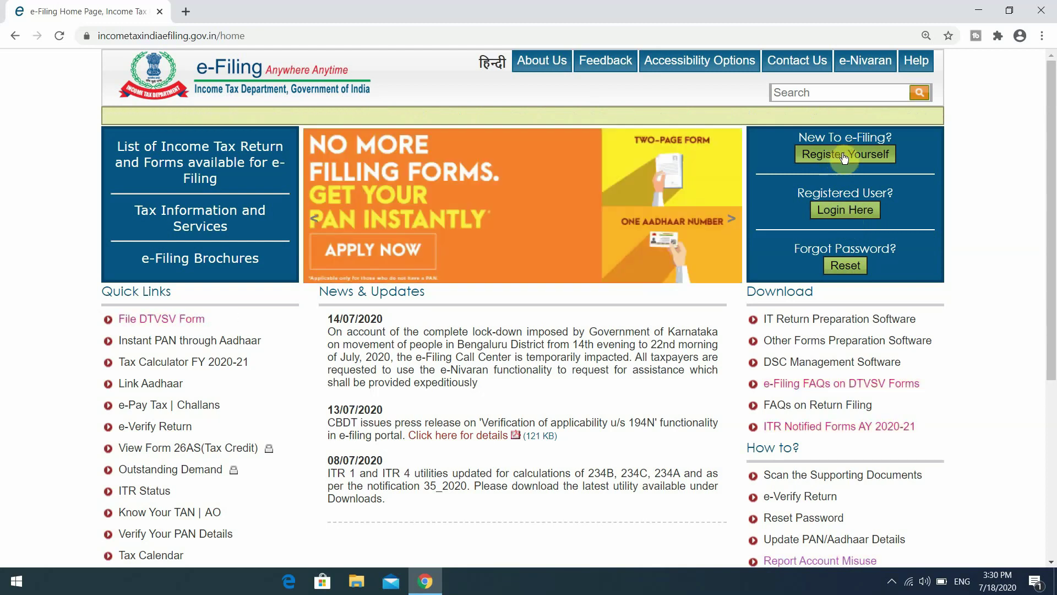
Go to the registered-user login and open Filing of Income Tax Return from the account dashboard.
{"action": "left_click", "coordinate": [837, 209]}
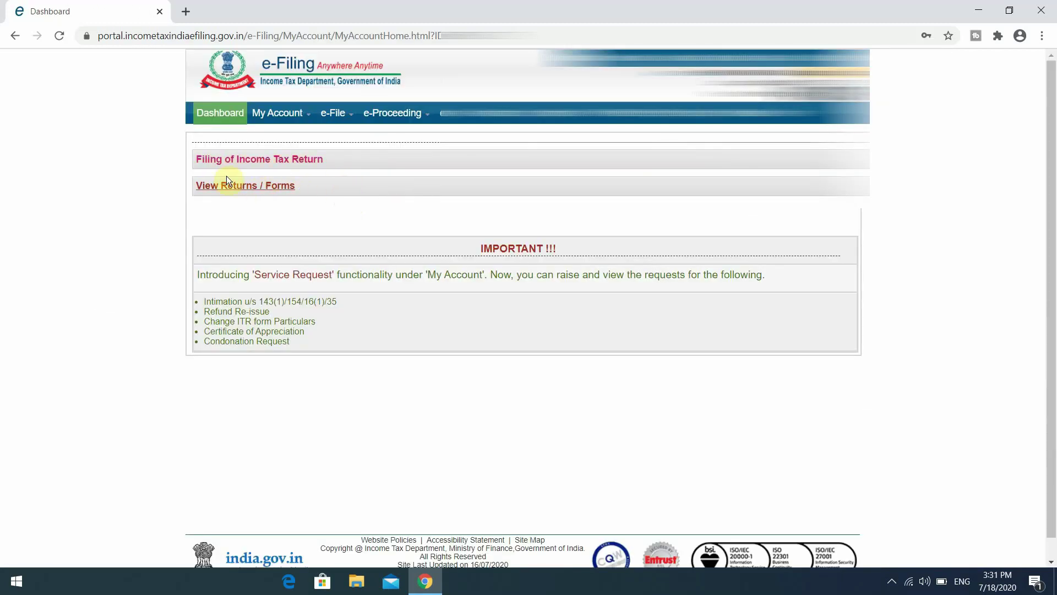
{"action": "left_click", "coordinate": [259, 158]}
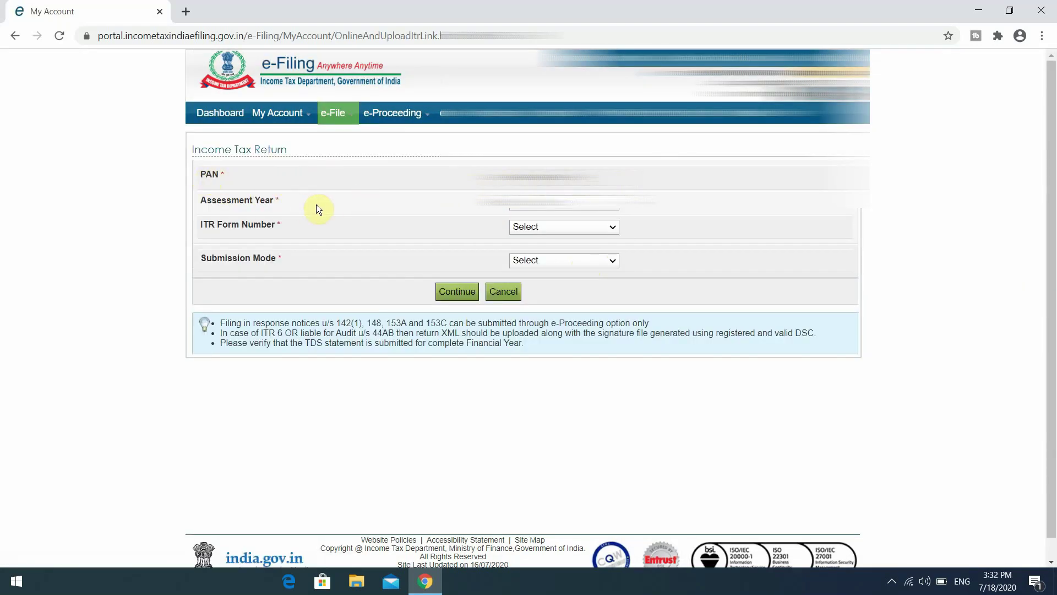
Set the assessment year to 2020-21 and the ITR form number to ITR-1.
{"action": "left_click", "coordinate": [570, 206]}
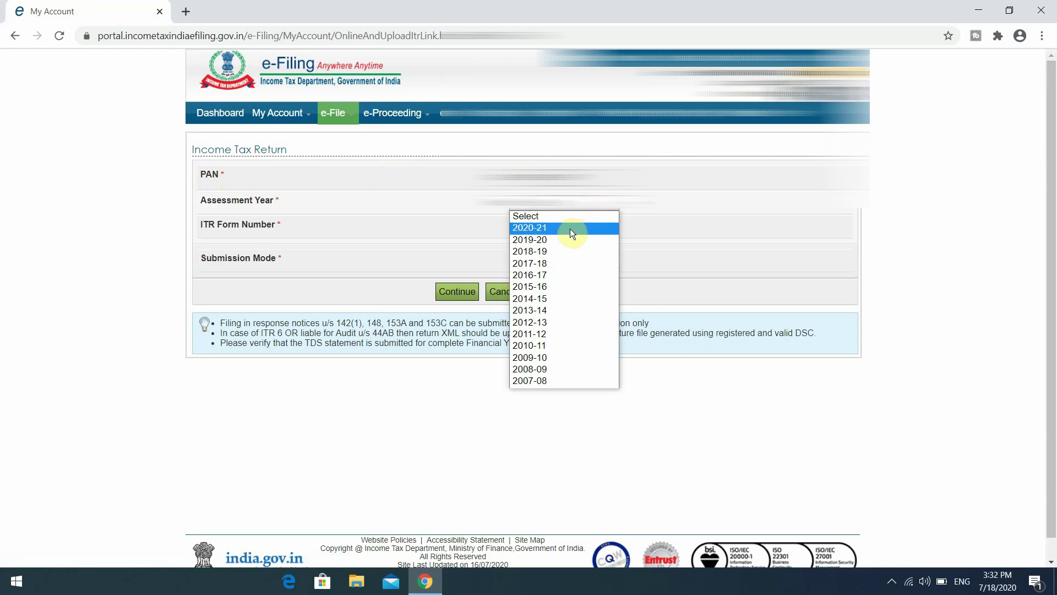
{"action": "left_click", "coordinate": [570, 229]}
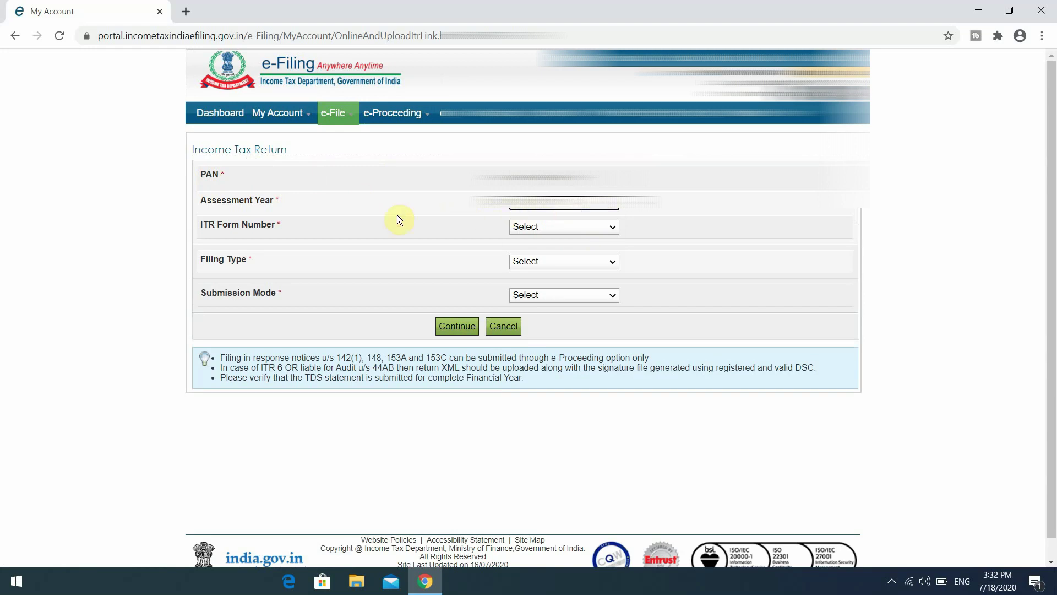
{"action": "left_click", "coordinate": [603, 227]}
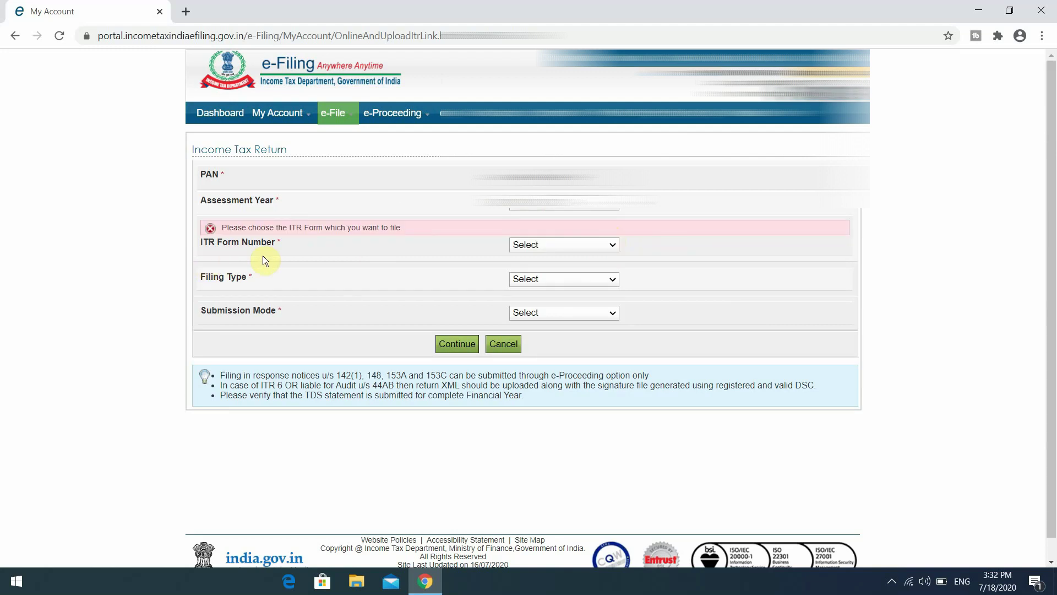
{"action": "left_click", "coordinate": [600, 247]}
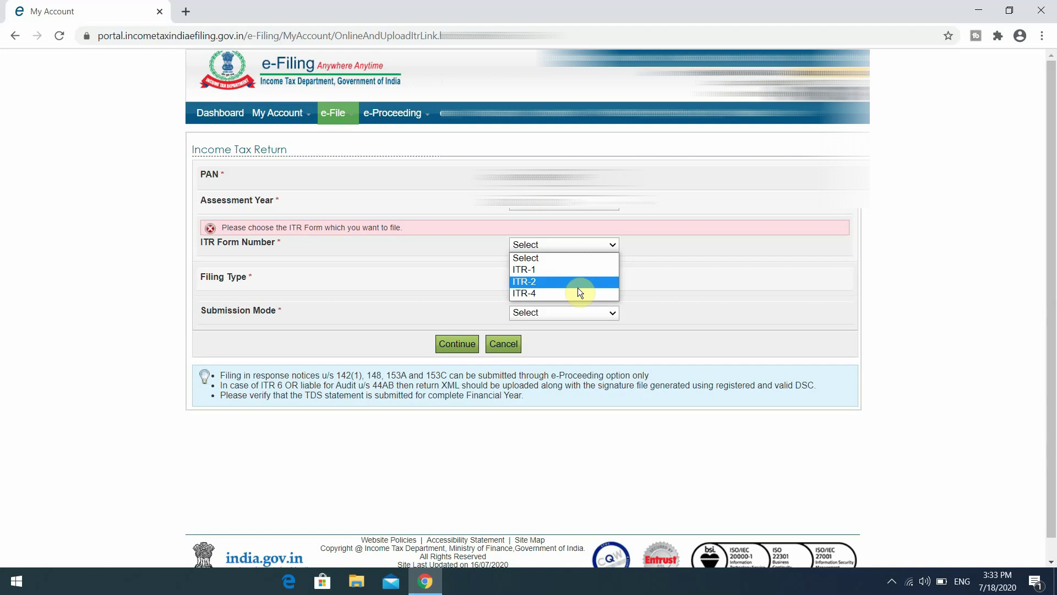
{"action": "left_click", "coordinate": [543, 269]}
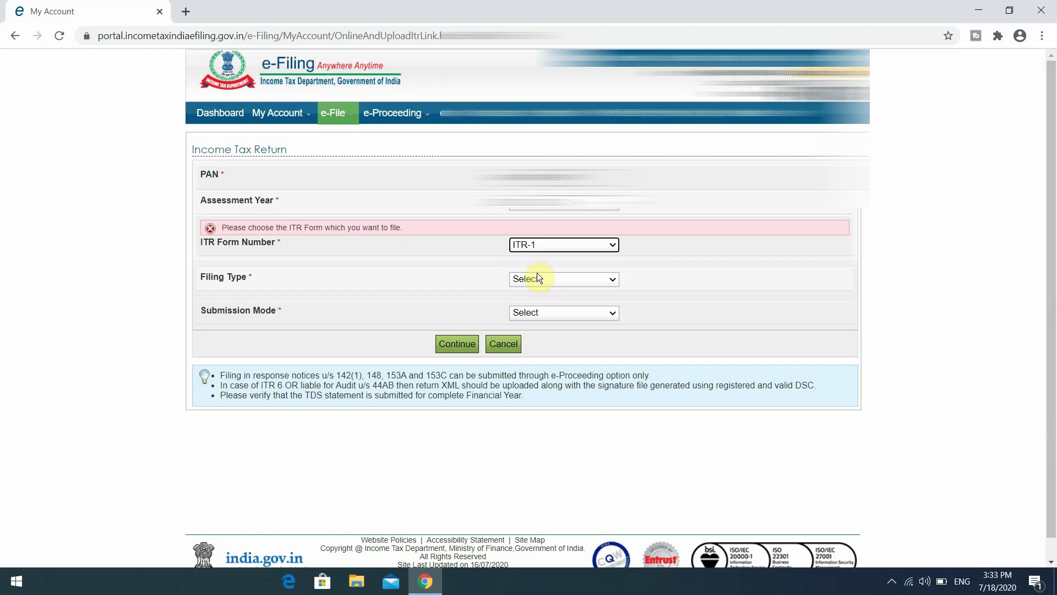
Set the filing type to Original/Revised Return and choose the Submit Online submission mode.
{"action": "left_click", "coordinate": [543, 277]}
{"action": "left_click", "coordinate": [562, 287]}
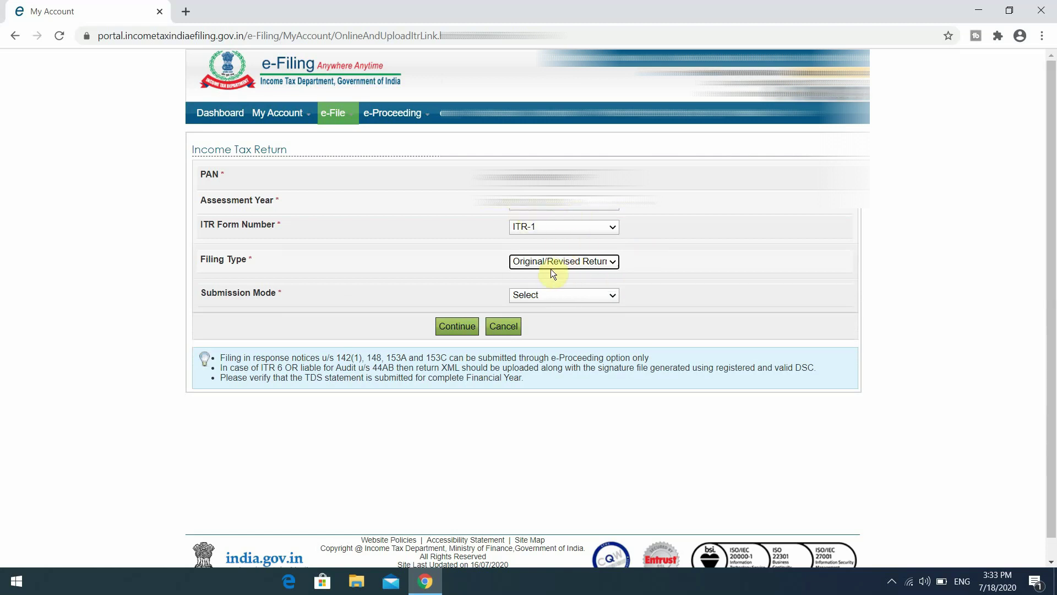
{"action": "left_click", "coordinate": [553, 297]}
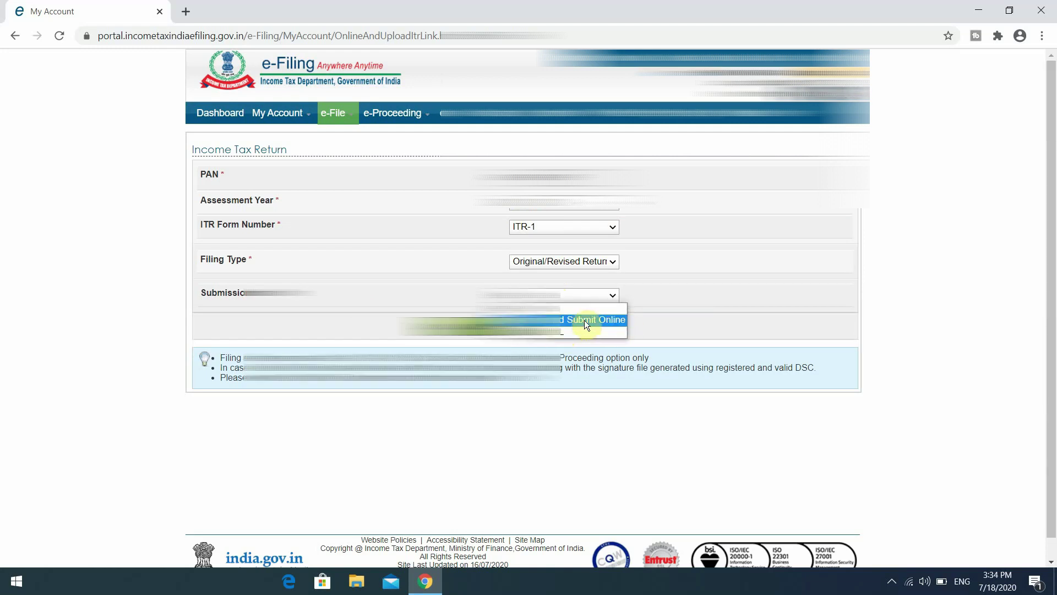
{"action": "left_click", "coordinate": [584, 319]}
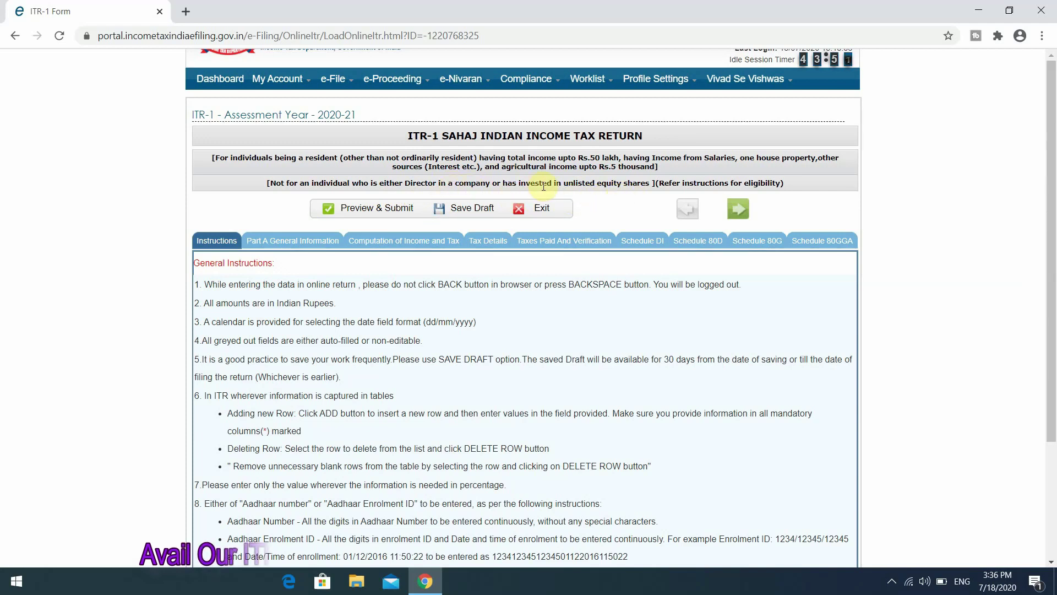
Set the nature of employment to Others in the general information part of the ITR-1 form.
{"action": "scroll", "coordinate": [410, 251], "scroll_direction": "down", "scroll_amount": 1}
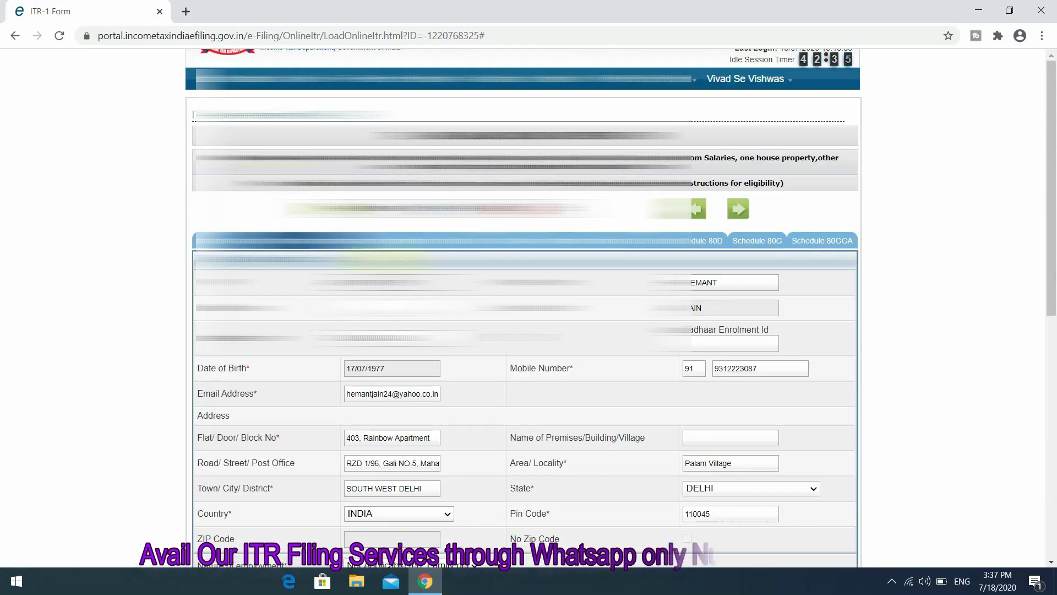
{"action": "scroll", "coordinate": [525, 308], "scroll_direction": "down", "scroll_amount": 1}
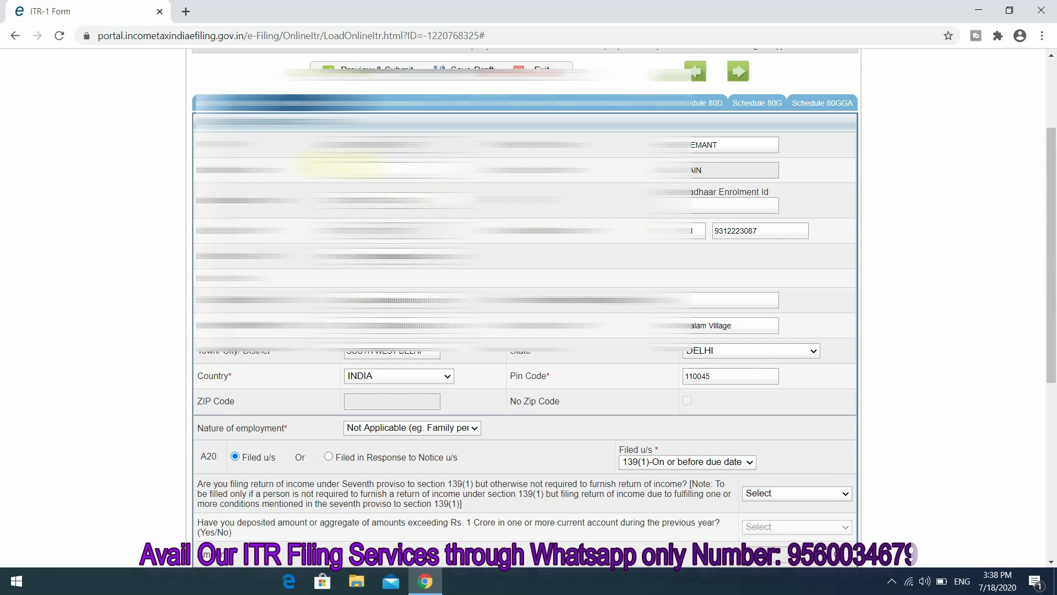
{"action": "scroll", "coordinate": [218, 302], "scroll_direction": "down", "scroll_amount": 2}
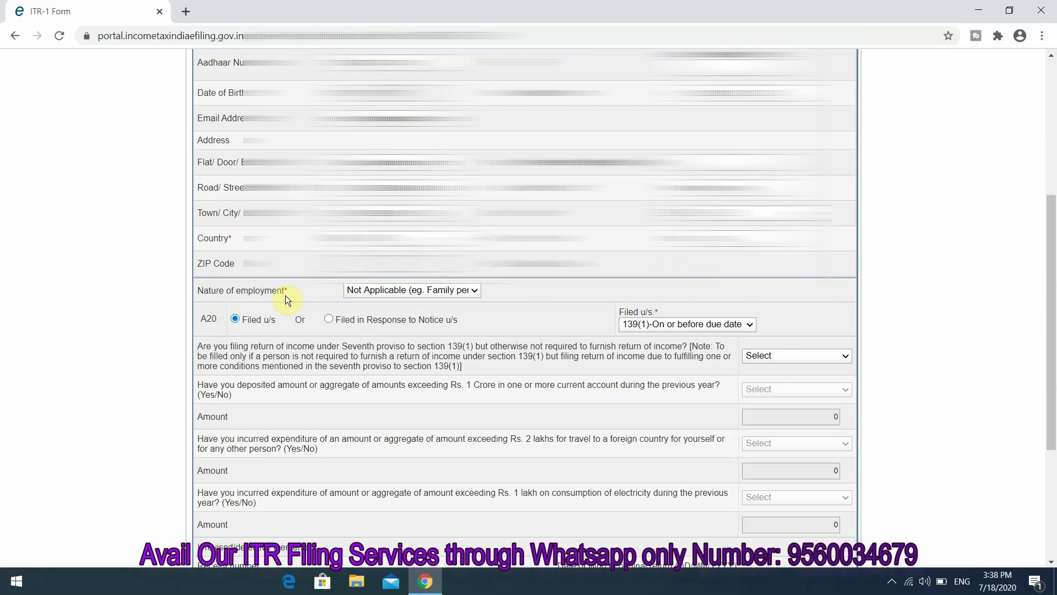
{"action": "left_click", "coordinate": [400, 291]}
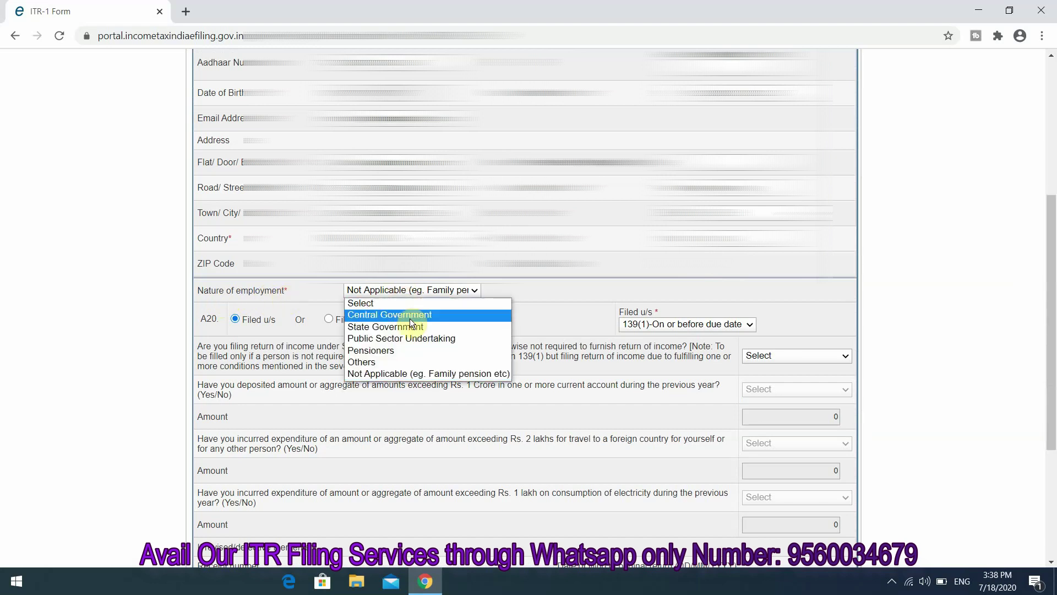
{"action": "left_click", "coordinate": [396, 362]}
Answer NO to the question about filing the return under the Seventh proviso to section 139(1).
{"action": "scroll", "coordinate": [537, 309], "scroll_direction": "down", "scroll_amount": 1}
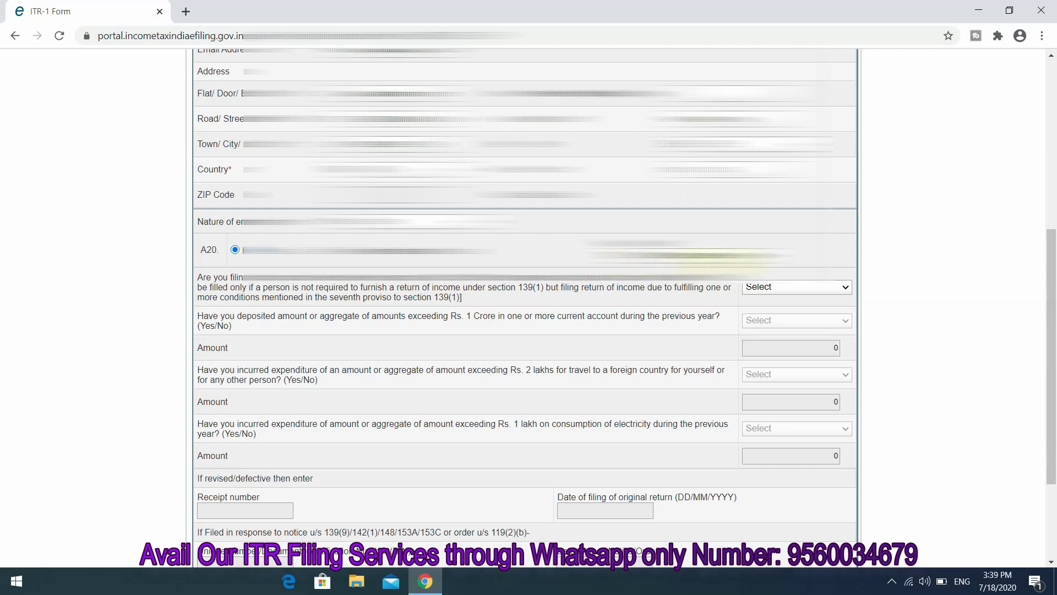
{"action": "scroll", "coordinate": [511, 168], "scroll_direction": "down", "scroll_amount": 3}
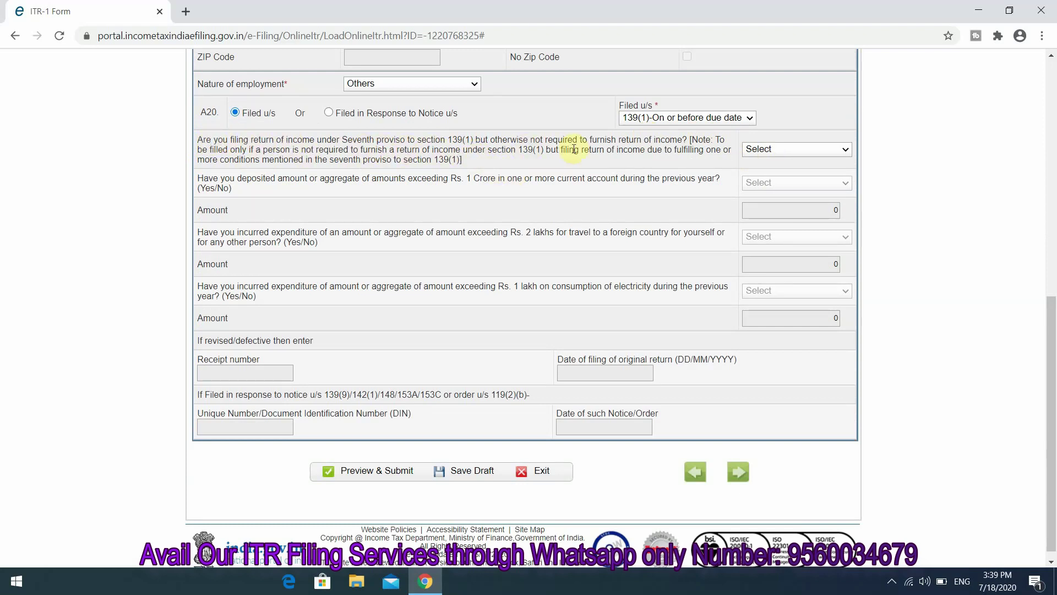
{"action": "left_click", "coordinate": [805, 151]}
{"action": "left_click", "coordinate": [749, 162]}
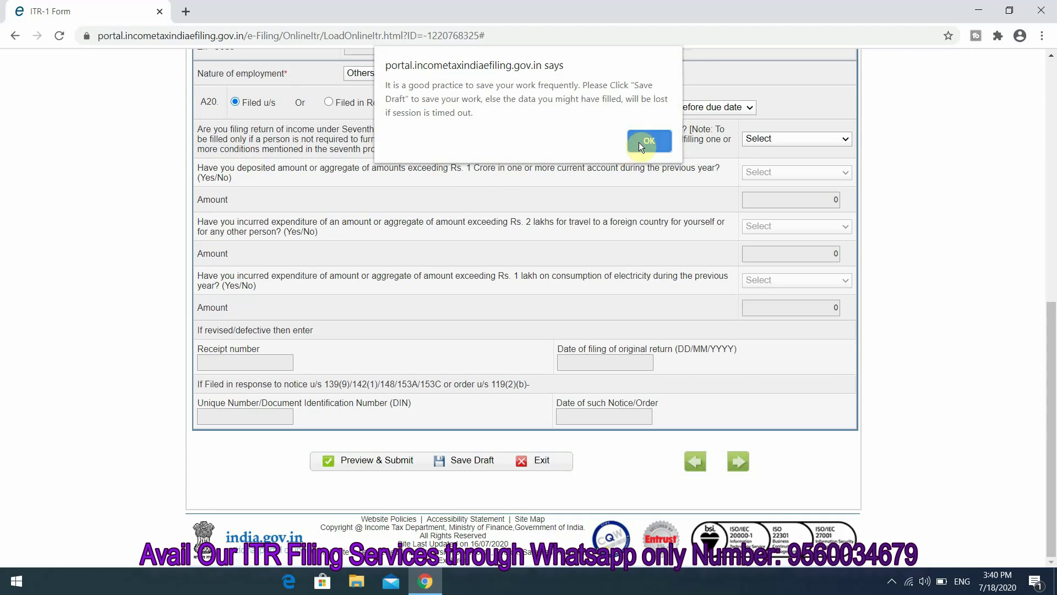
{"action": "left_click", "coordinate": [639, 141]}
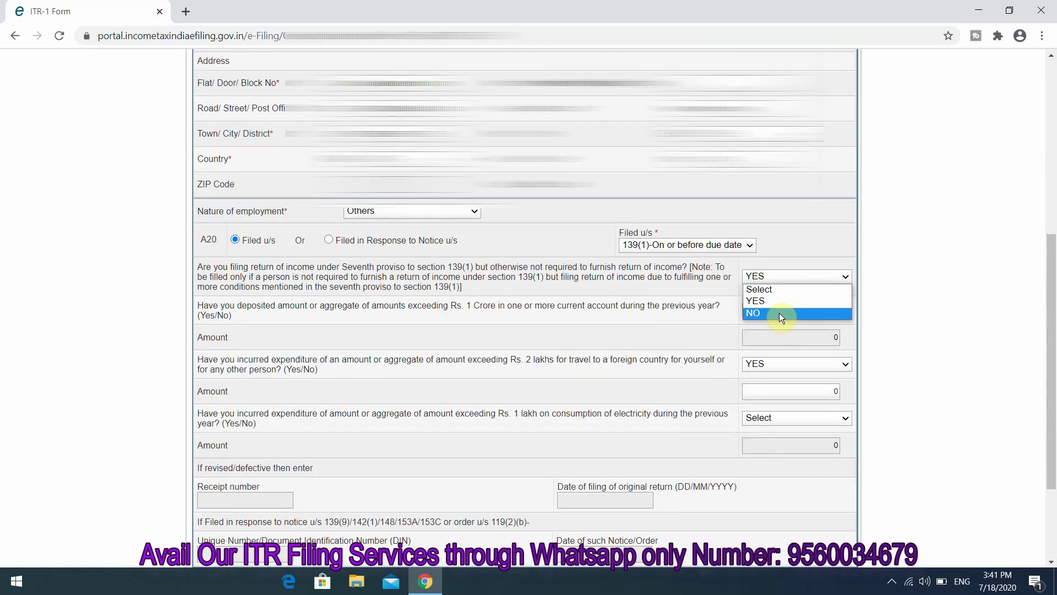
{"action": "left_click", "coordinate": [779, 313]}
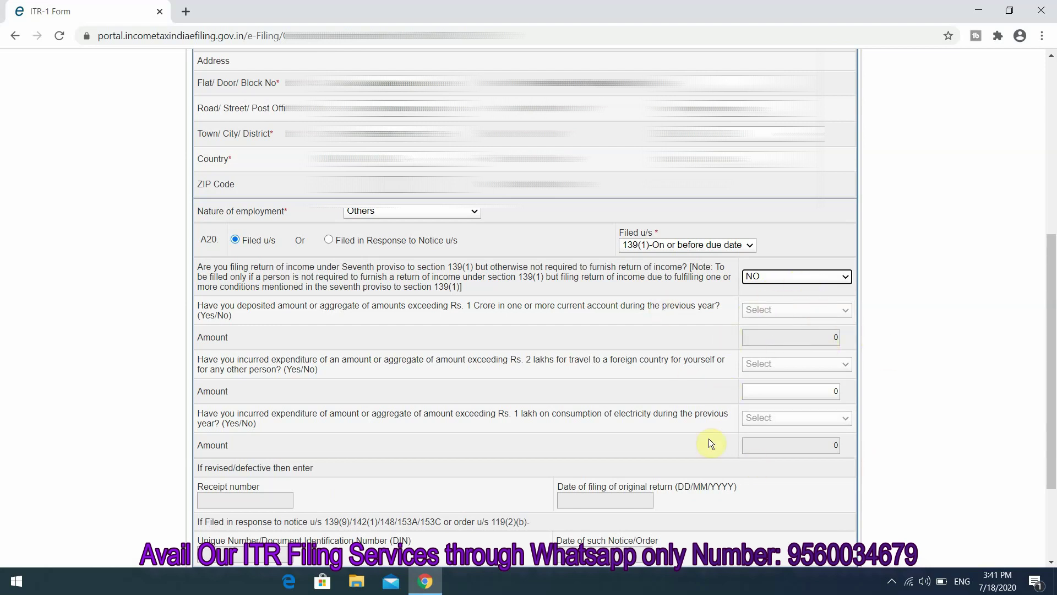
Review the remaining general information questions and open the Computation of Income and Tax section.
{"action": "scroll", "coordinate": [782, 427], "scroll_direction": "down", "scroll_amount": 3}
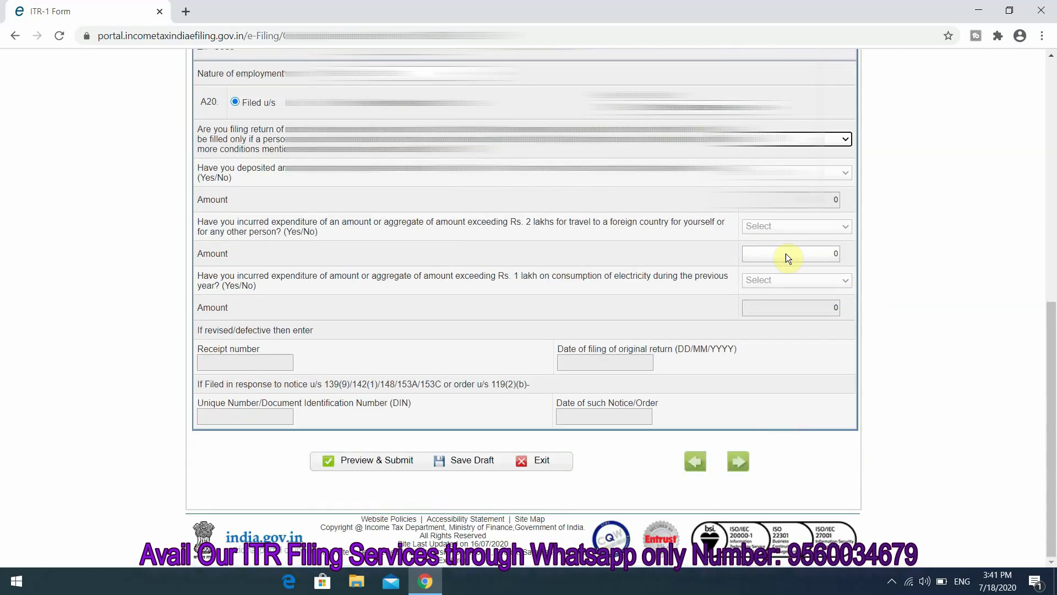
{"action": "scroll", "coordinate": [702, 356], "scroll_direction": "up", "scroll_amount": 4}
{"action": "scroll", "coordinate": [701, 354], "scroll_direction": "down", "scroll_amount": 1}
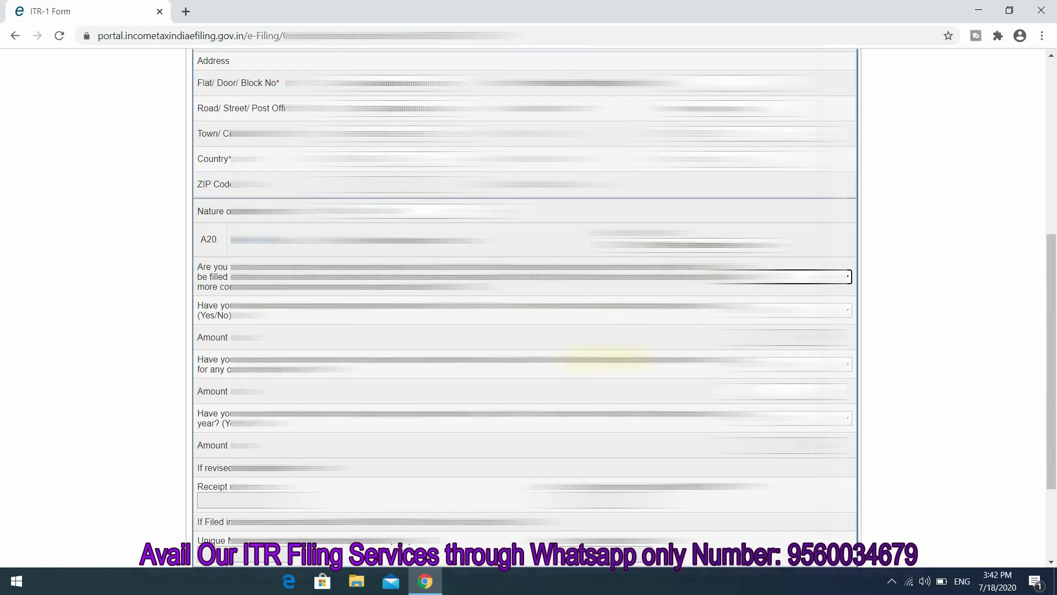
{"action": "scroll", "coordinate": [604, 353], "scroll_direction": "up", "scroll_amount": 5}
{"action": "left_click", "coordinate": [397, 231]}
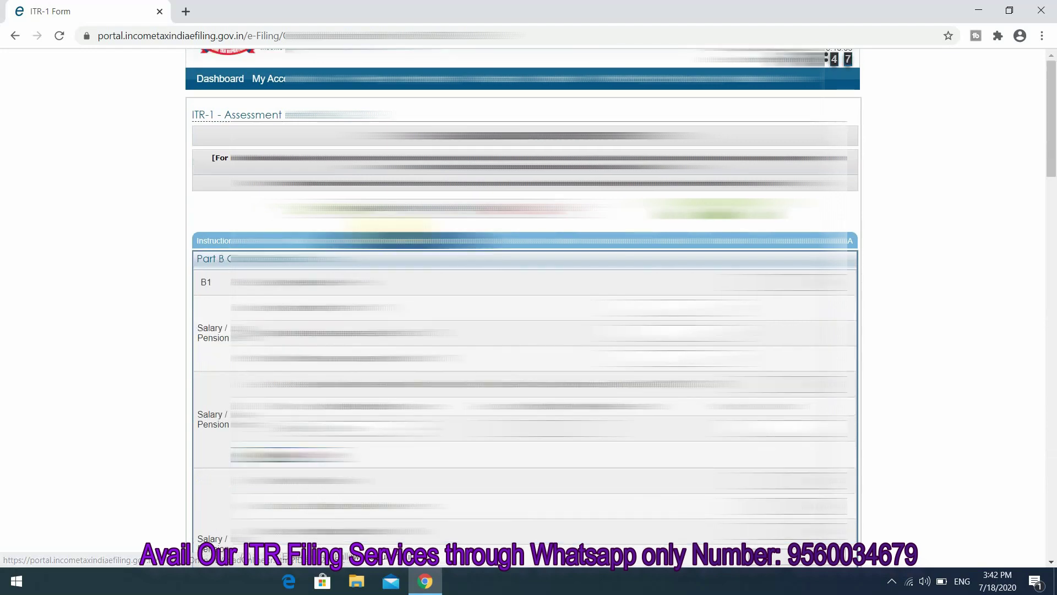
Enter 360000 as the salary as per section 17(1) under Gross Total Income.
{"action": "scroll", "coordinate": [471, 230], "scroll_direction": "down", "scroll_amount": 2}
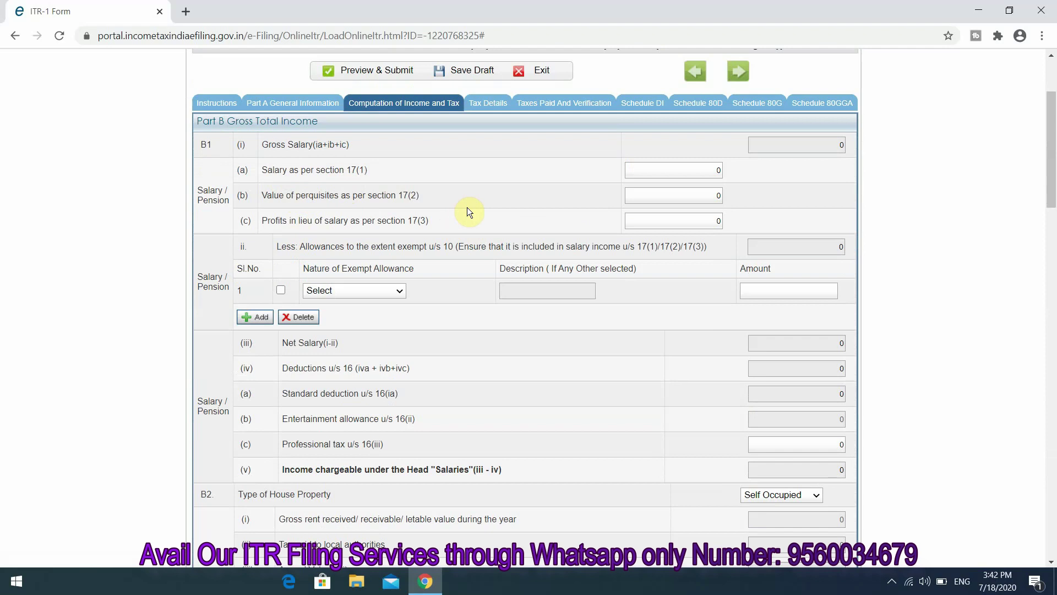
{"action": "left_click", "coordinate": [678, 174]}
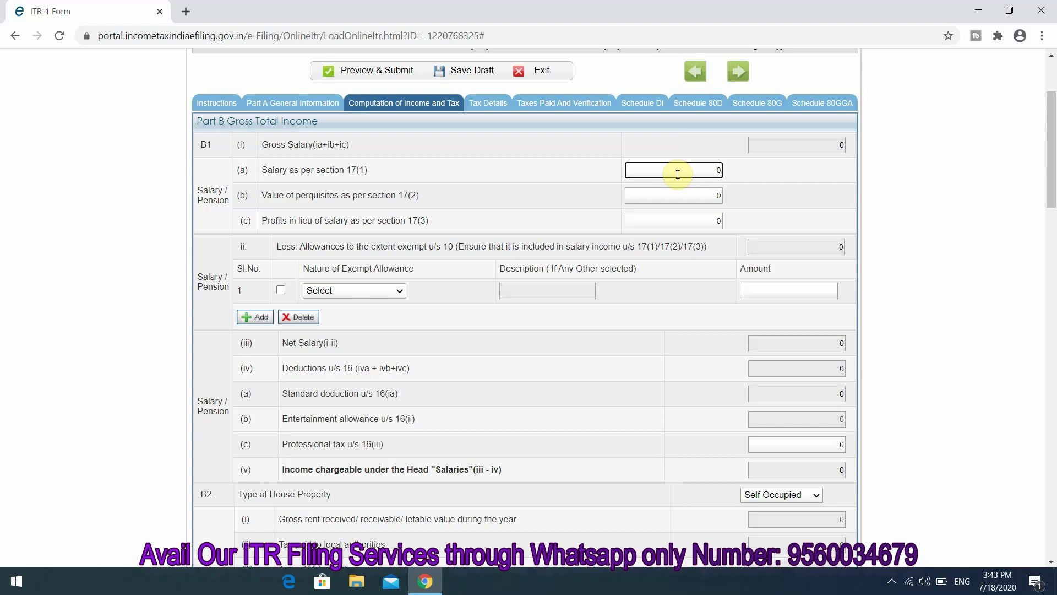
{"action": "key", "text": "Delete"}
{"action": "type", "text": "360000"}
{"action": "left_click", "coordinate": [738, 180]}
Look through the nature of exempt allowance options for the salary income without choosing one.
{"action": "scroll", "coordinate": [727, 111], "scroll_direction": "down", "scroll_amount": 1}
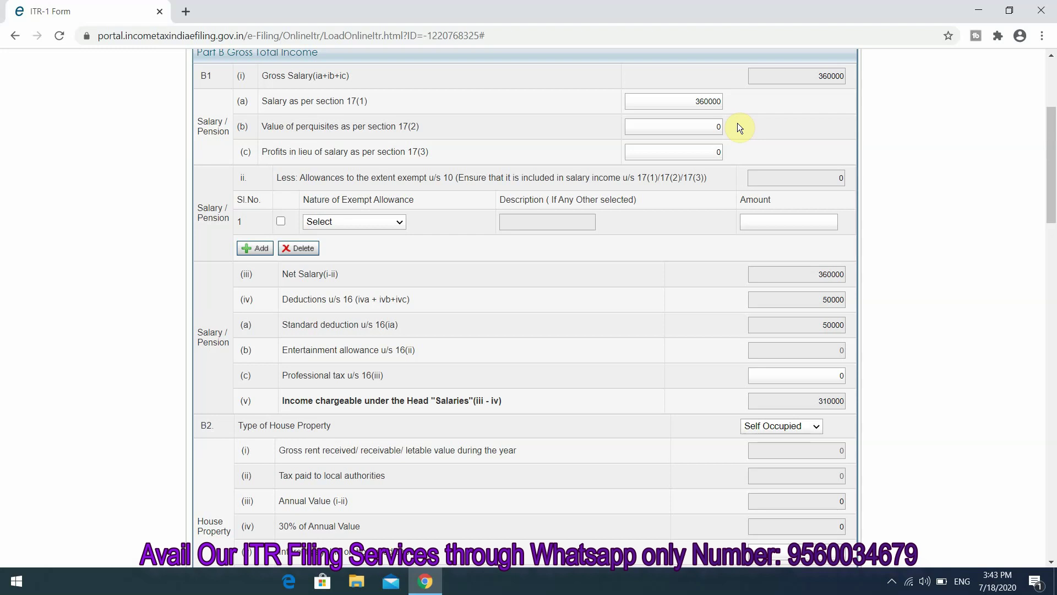
{"action": "left_click", "coordinate": [402, 220]}
{"action": "left_click", "coordinate": [531, 206]}
{"action": "left_click", "coordinate": [715, 118]}
Switch the type of house property to Let Out and back to Self Occupied.
{"action": "scroll", "coordinate": [671, 184], "scroll_direction": "down", "scroll_amount": 3}
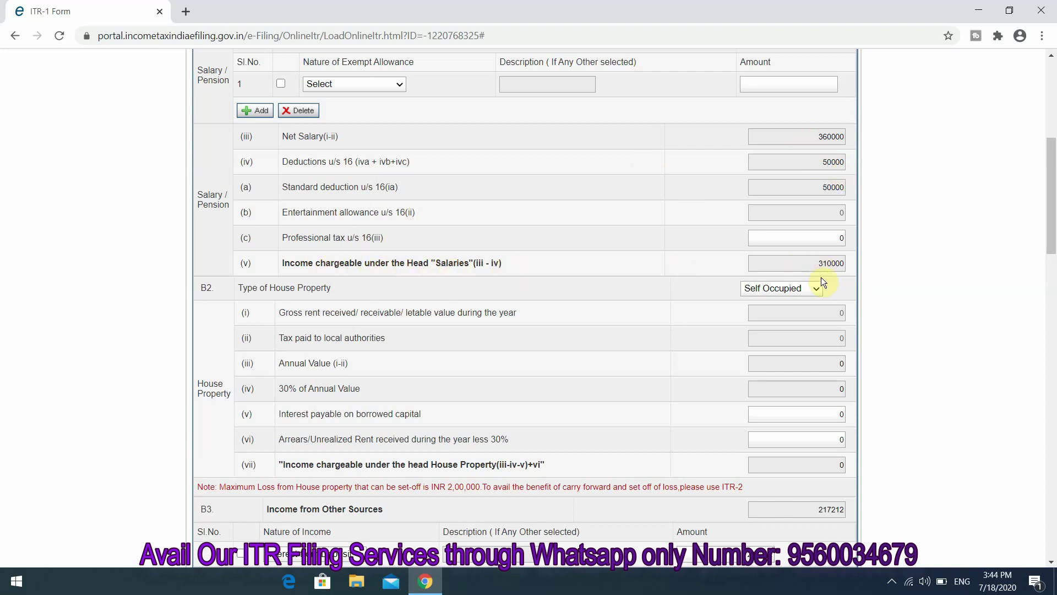
{"action": "scroll", "coordinate": [738, 285], "scroll_direction": "down", "scroll_amount": 3}
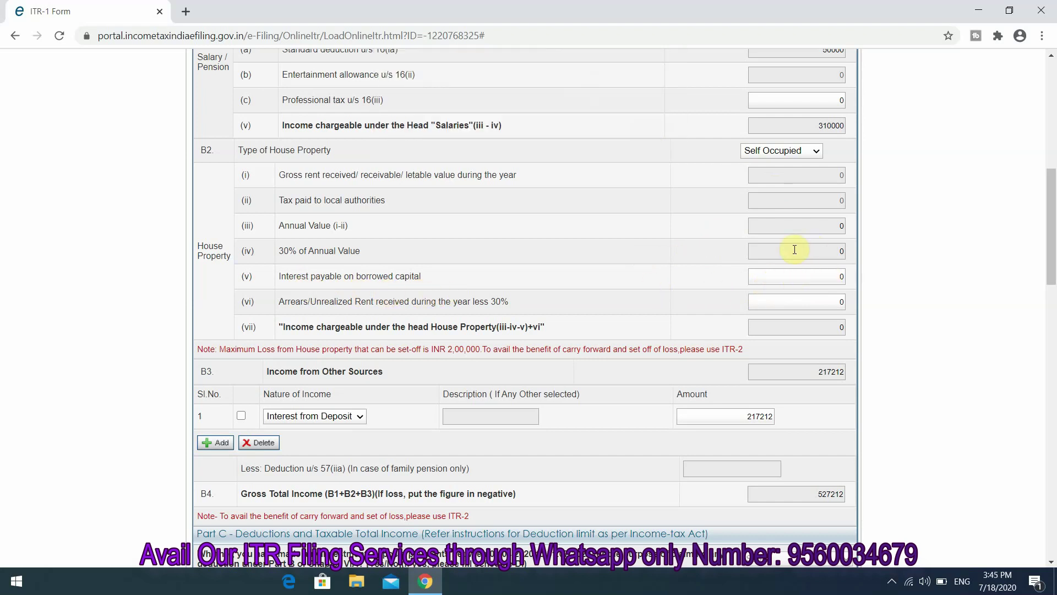
{"action": "left_click", "coordinate": [809, 155]}
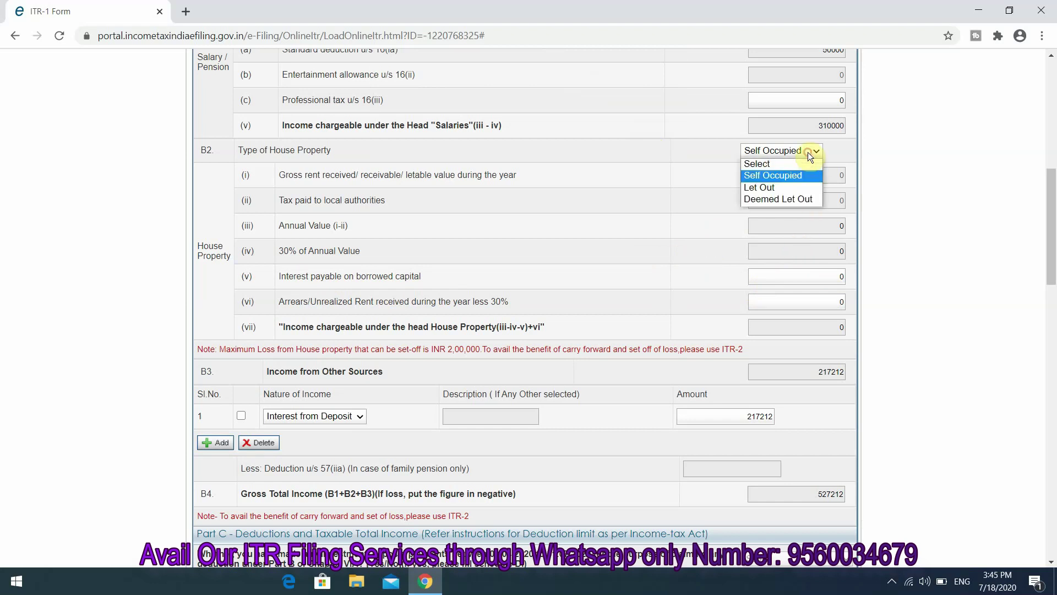
{"action": "left_click", "coordinate": [794, 190]}
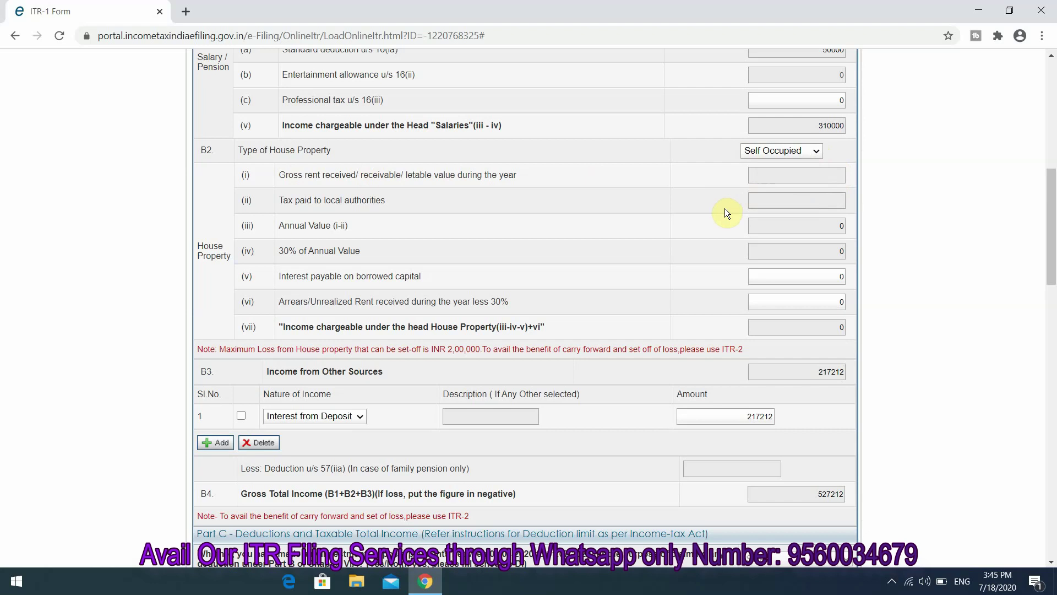
Enter 24000 as the 80C deduction amount in Part C and look over the other deduction fields.
{"action": "scroll", "coordinate": [398, 302], "scroll_direction": "down", "scroll_amount": 1}
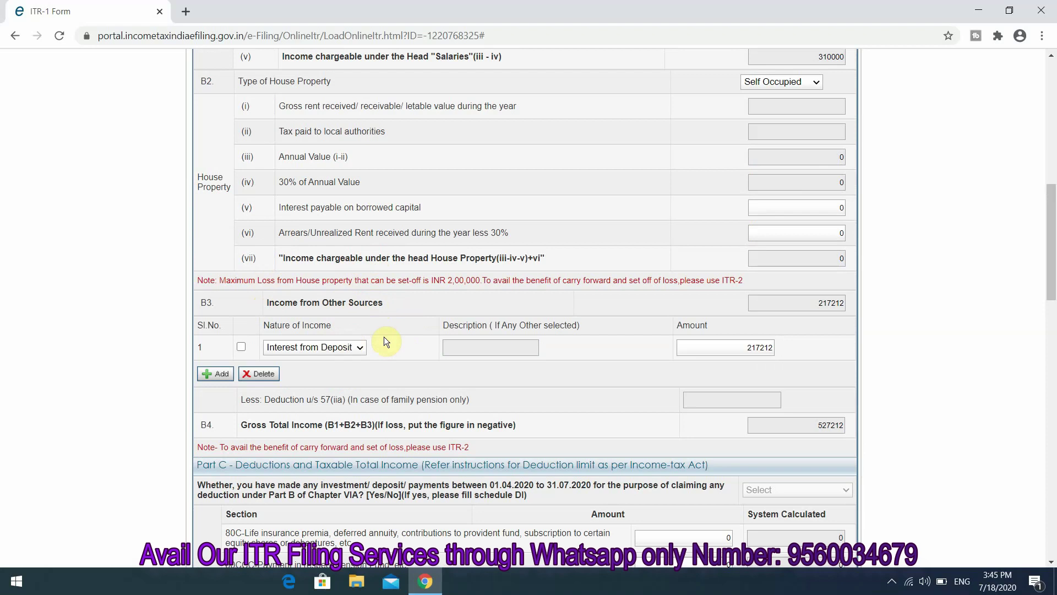
{"action": "scroll", "coordinate": [366, 235], "scroll_direction": "down", "scroll_amount": 3}
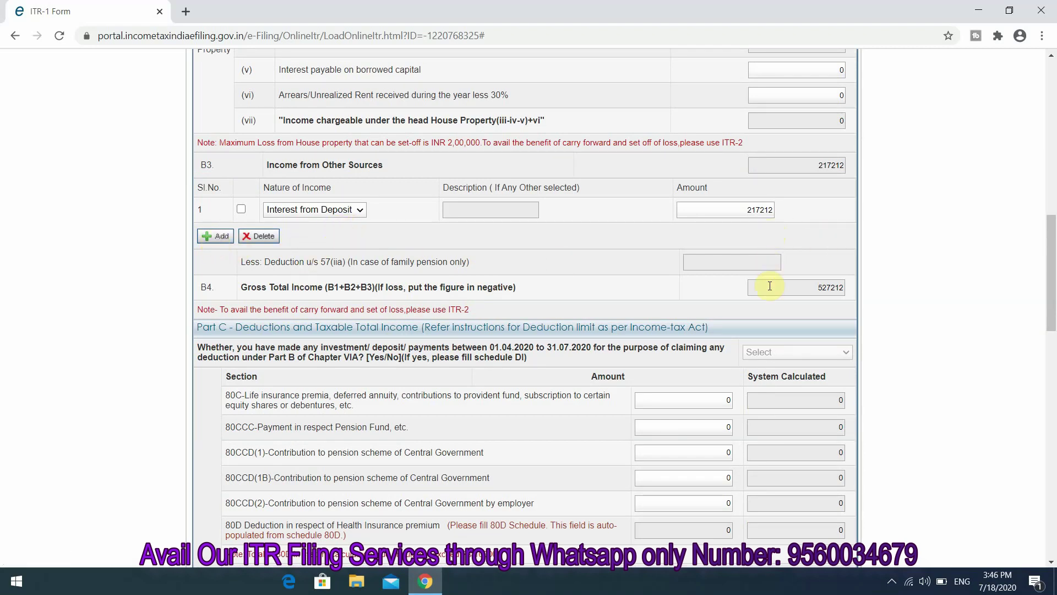
{"action": "scroll", "coordinate": [592, 319], "scroll_direction": "down", "scroll_amount": 2}
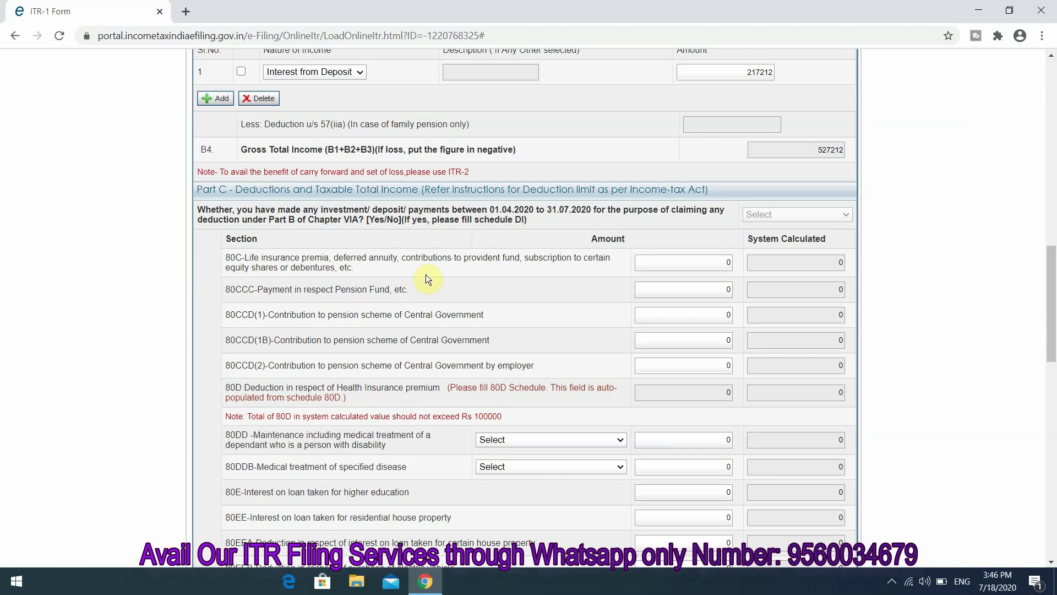
{"action": "left_click", "coordinate": [718, 261]}
{"action": "key", "text": "Tab"}
{"action": "scroll", "coordinate": [734, 265], "scroll_direction": "down", "scroll_amount": 1}
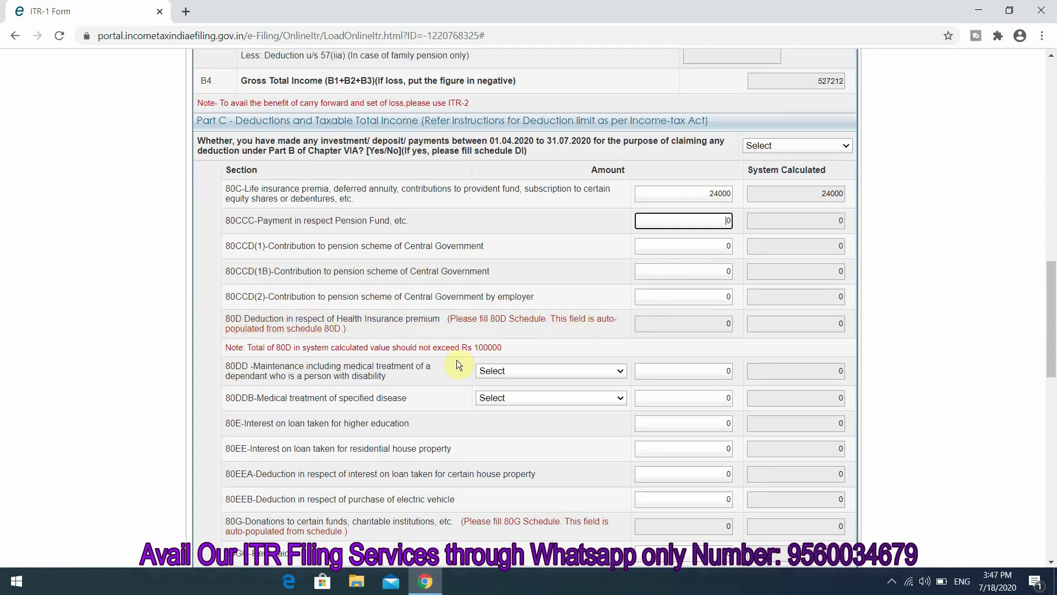
{"action": "scroll", "coordinate": [248, 369], "scroll_direction": "down", "scroll_amount": 1}
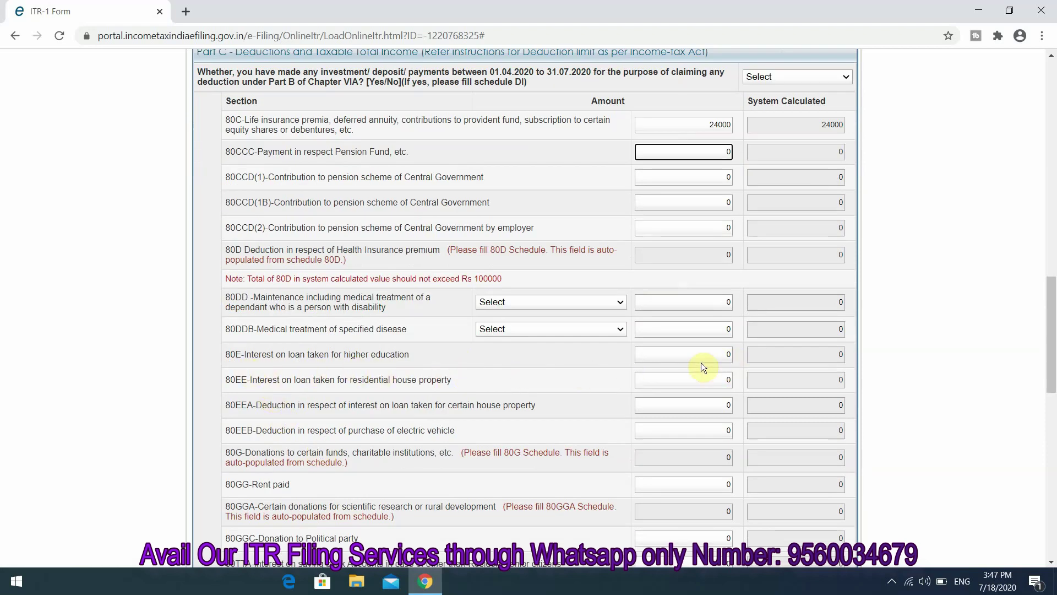
{"action": "scroll", "coordinate": [553, 282], "scroll_direction": "up", "scroll_amount": 1}
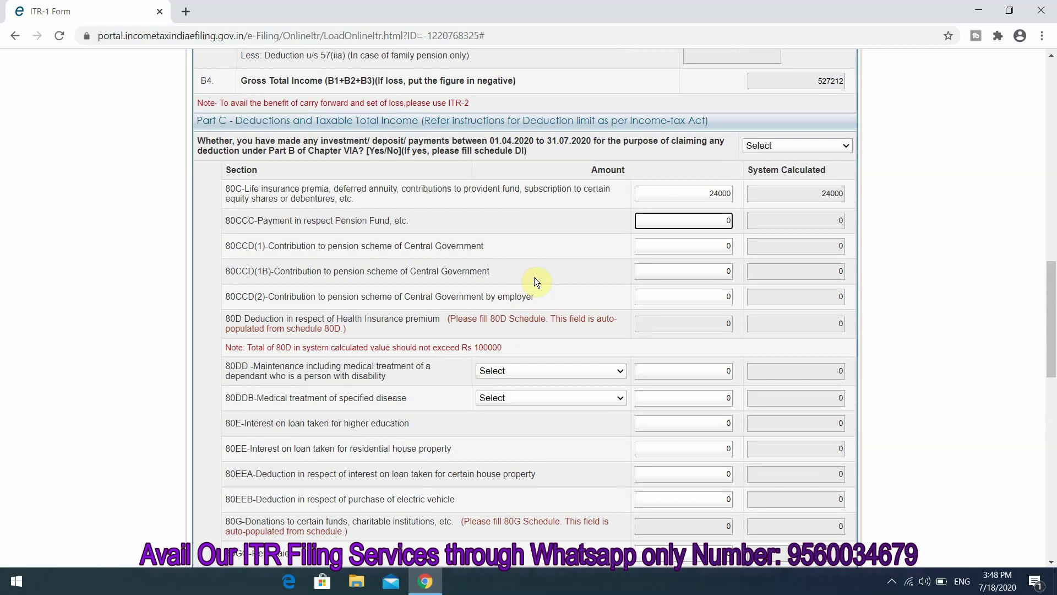
Look over the remaining Part C deduction fields, the exempt income section and the Part D computation of tax payable.
{"action": "scroll", "coordinate": [535, 281], "scroll_direction": "down", "scroll_amount": 3}
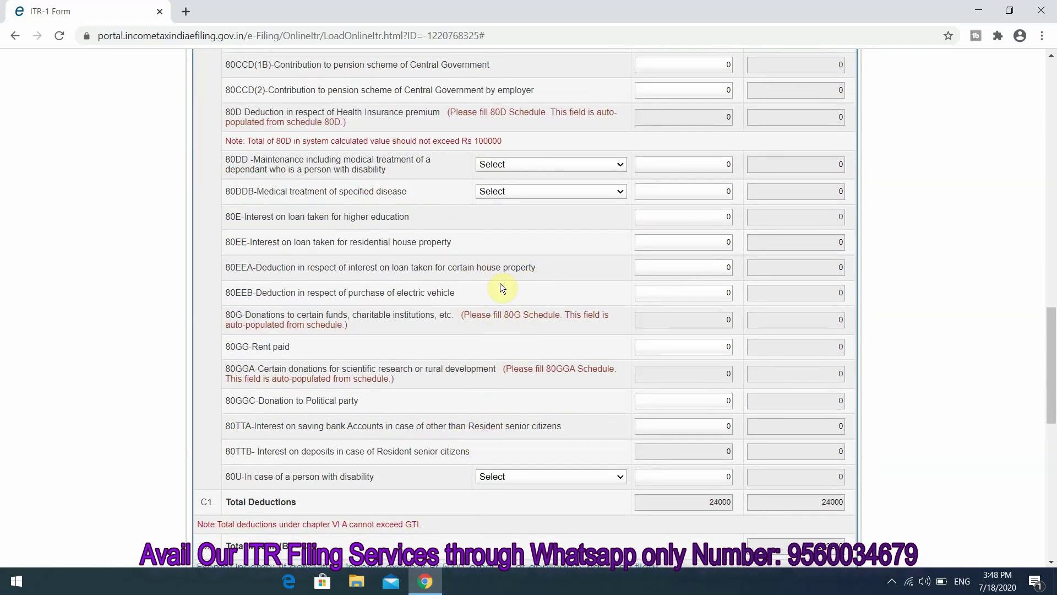
{"action": "scroll", "coordinate": [565, 270], "scroll_direction": "up", "scroll_amount": 1}
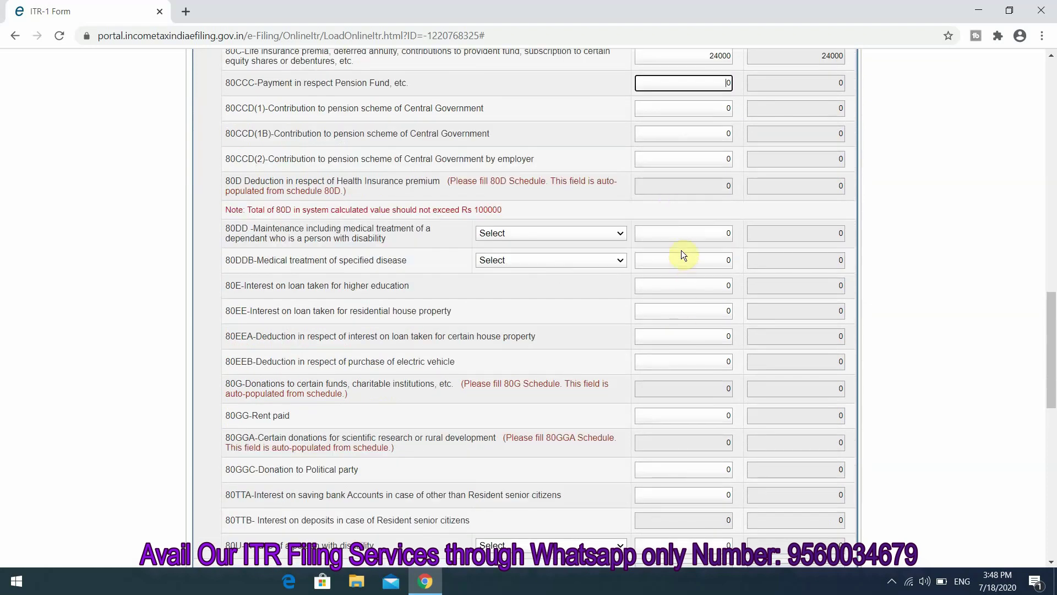
{"action": "scroll", "coordinate": [683, 250], "scroll_direction": "up", "scroll_amount": 3}
{"action": "scroll", "coordinate": [687, 428], "scroll_direction": "down", "scroll_amount": 6}
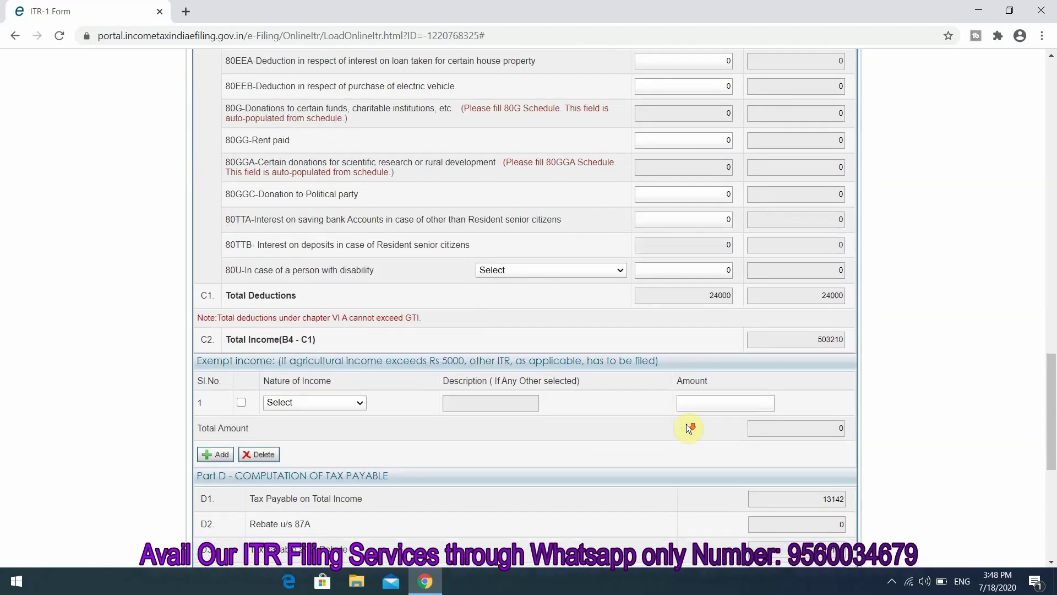
{"action": "scroll", "coordinate": [686, 426], "scroll_direction": "down", "scroll_amount": 2}
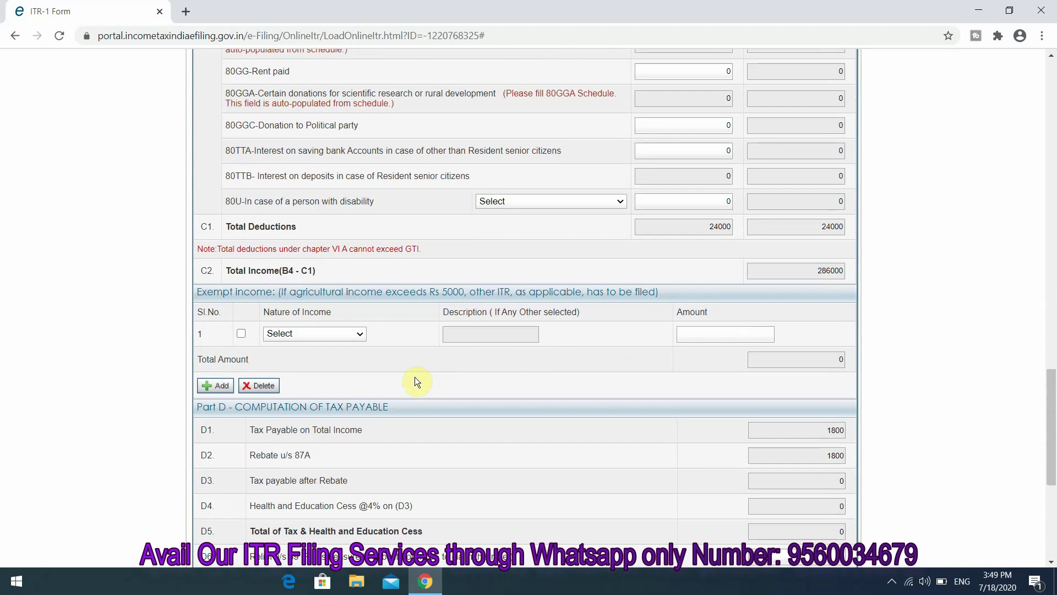
{"action": "scroll", "coordinate": [414, 377], "scroll_direction": "down", "scroll_amount": 1}
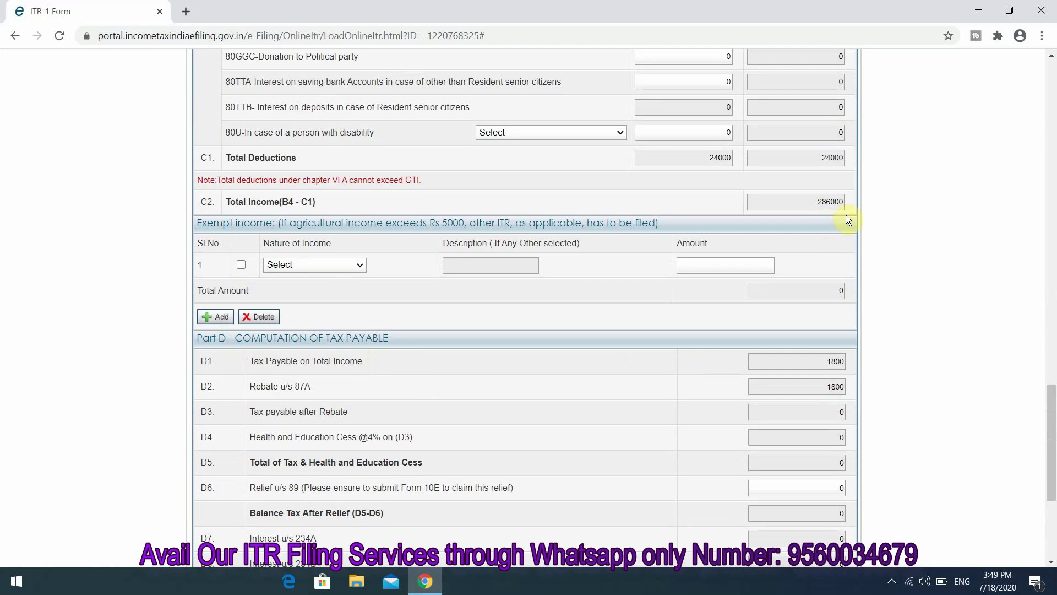
{"action": "scroll", "coordinate": [858, 368], "scroll_direction": "down", "scroll_amount": 4}
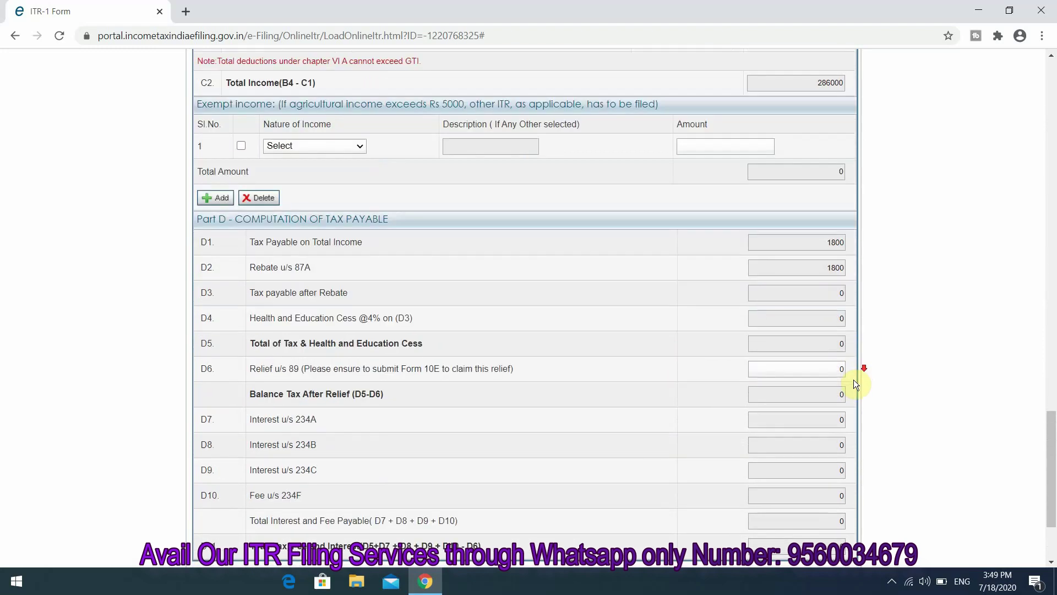
{"action": "scroll", "coordinate": [655, 288], "scroll_direction": "up", "scroll_amount": 5}
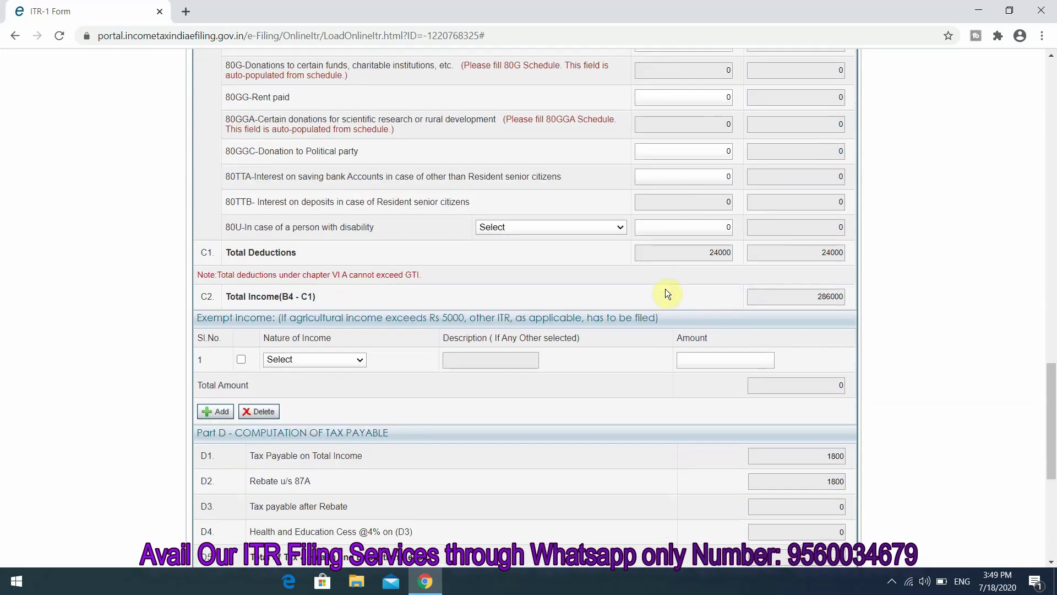
{"action": "scroll", "coordinate": [817, 334], "scroll_direction": "down", "scroll_amount": 2}
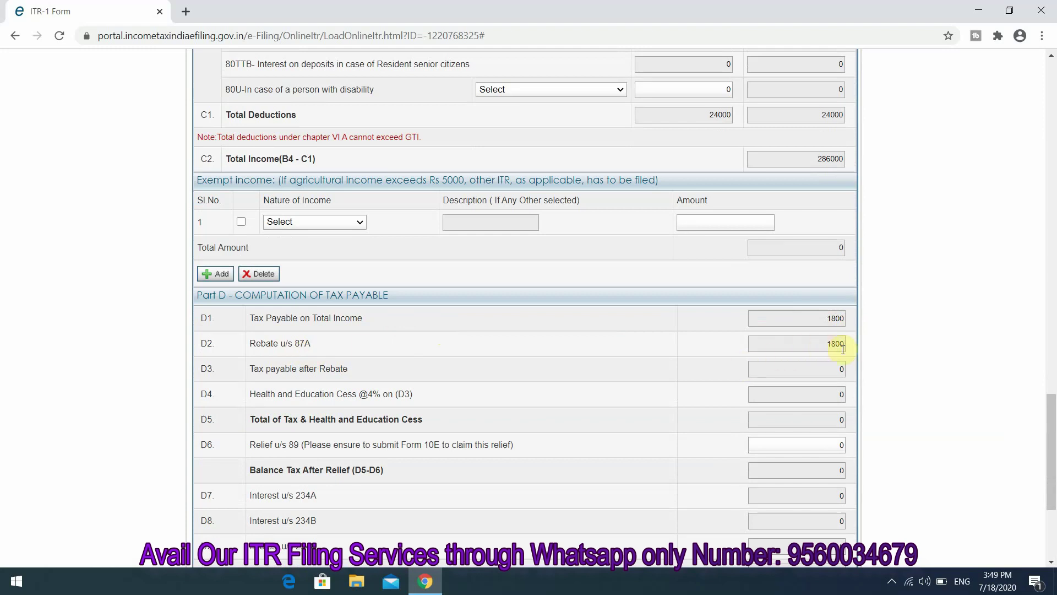
{"action": "scroll", "coordinate": [843, 349], "scroll_direction": "down", "scroll_amount": 3}
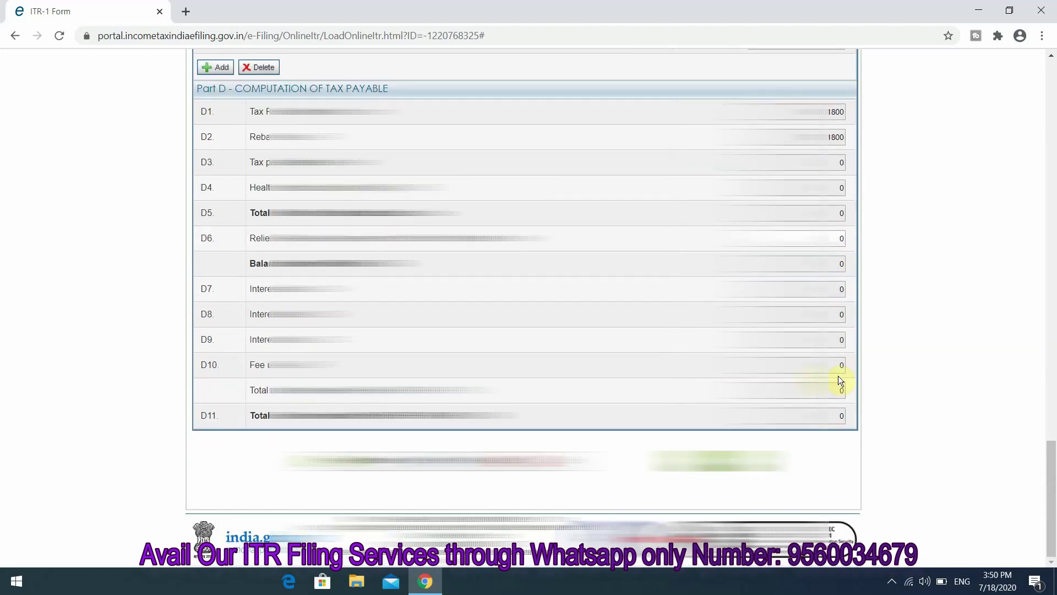
{"action": "scroll", "coordinate": [839, 375], "scroll_direction": "up", "scroll_amount": 2}
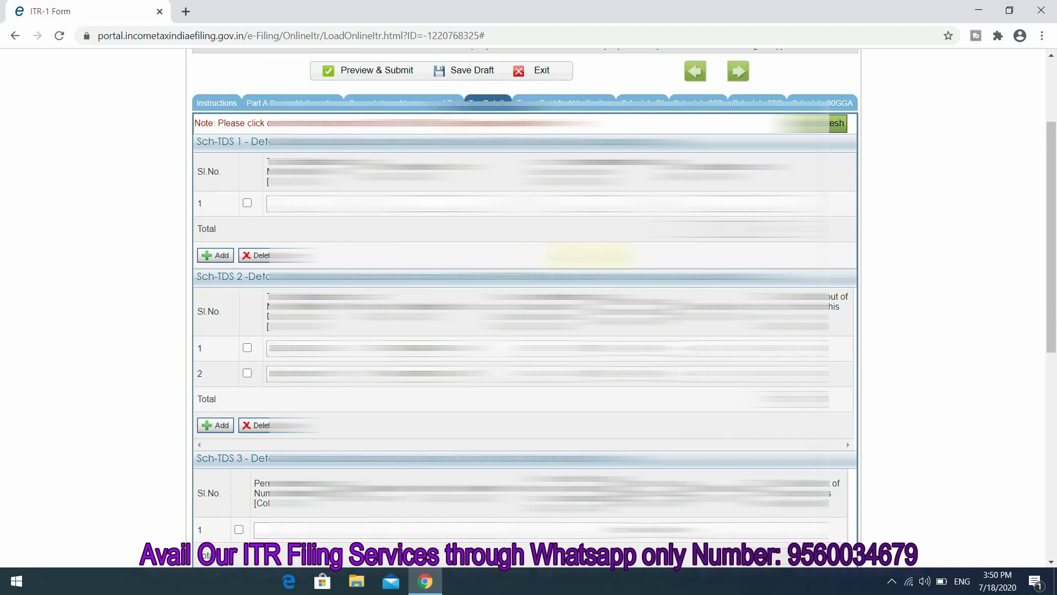
Open the Taxes Paid and Verification part of the return and enter New delhi as the place of verification.
{"action": "scroll", "coordinate": [526, 308], "scroll_direction": "down", "scroll_amount": 6}
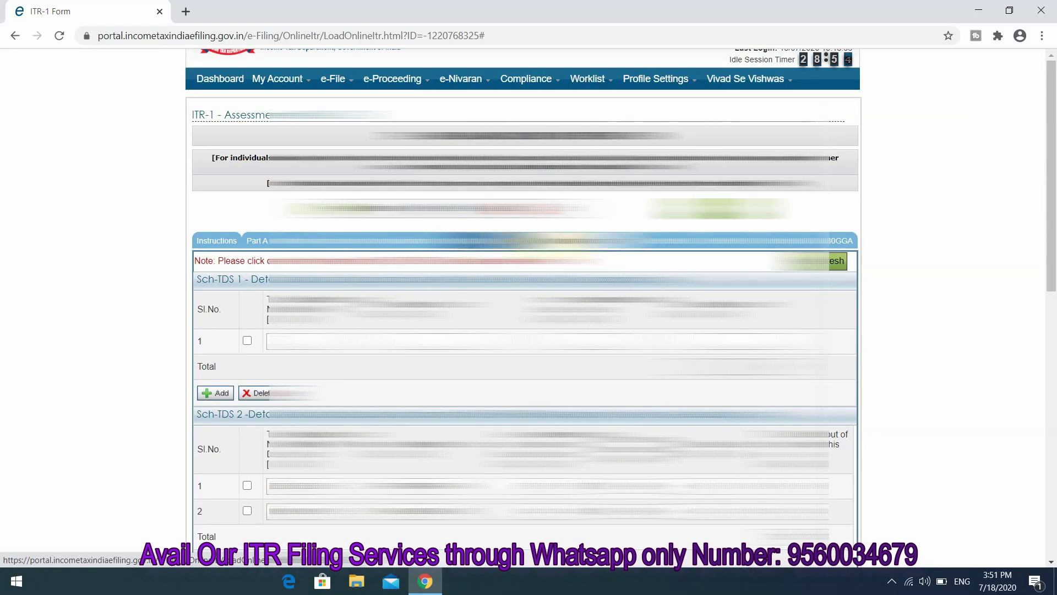
{"action": "left_click", "coordinate": [564, 243]}
{"action": "scroll", "coordinate": [537, 253], "scroll_direction": "down", "scroll_amount": 3}
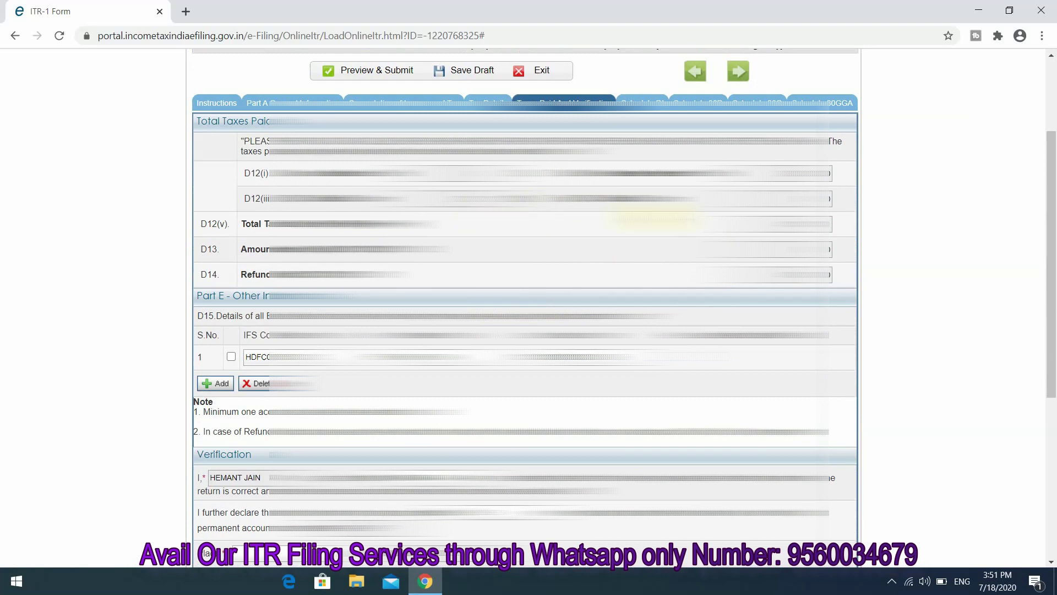
{"action": "scroll", "coordinate": [656, 219], "scroll_direction": "down", "scroll_amount": 5}
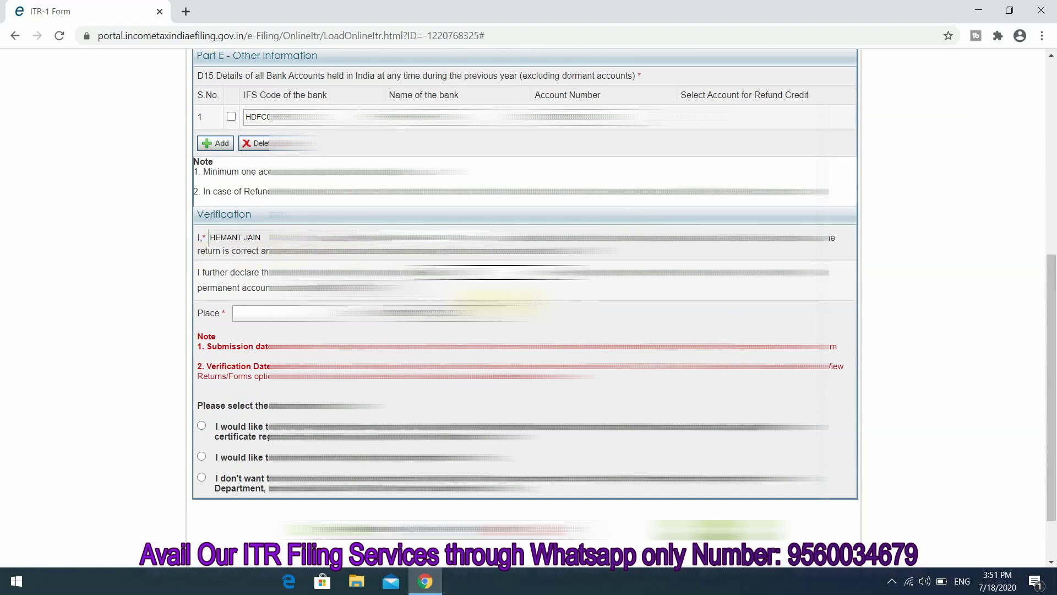
{"action": "left_click", "coordinate": [250, 318]}
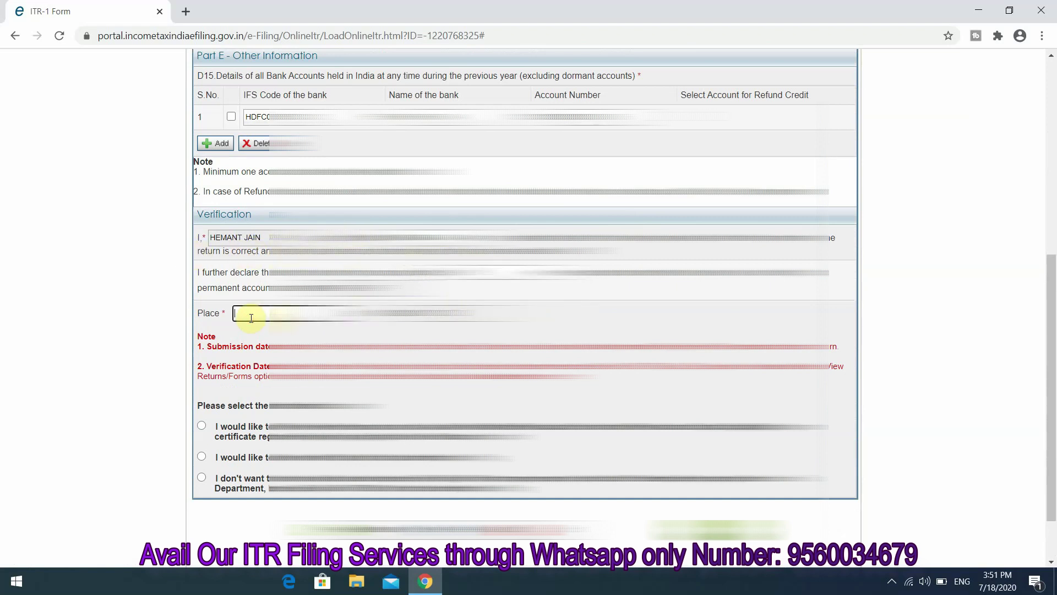
{"action": "scroll", "coordinate": [529, 309], "scroll_direction": "up", "scroll_amount": 7}
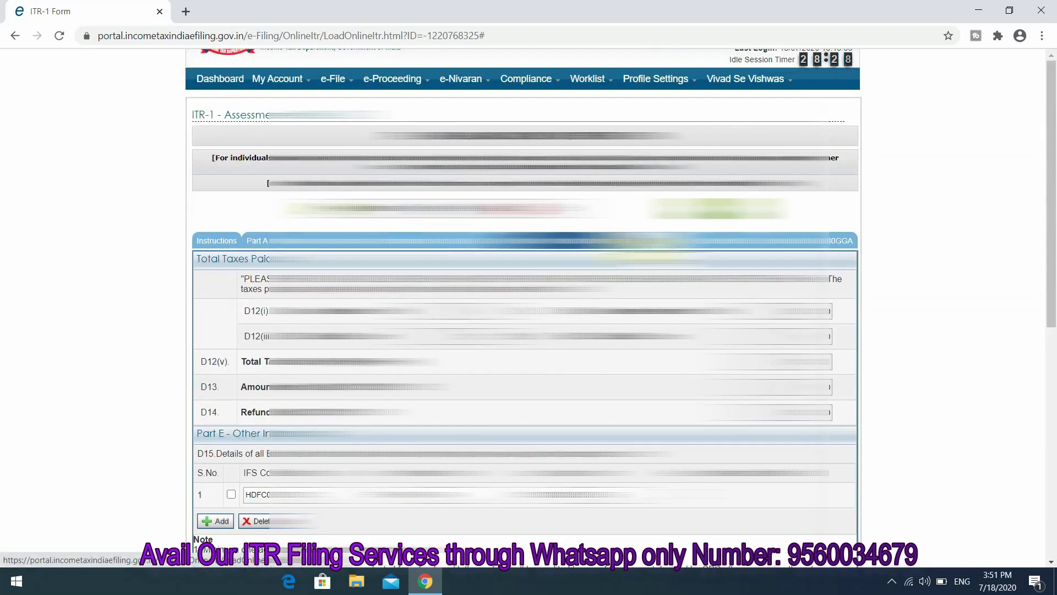
{"action": "scroll", "coordinate": [529, 308], "scroll_direction": "down", "scroll_amount": 8}
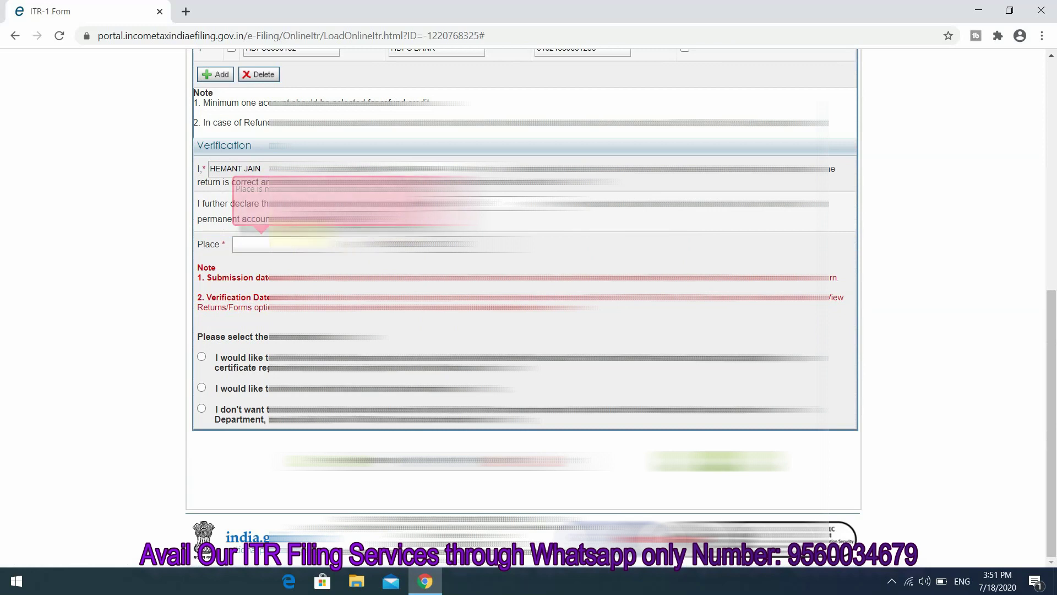
{"action": "left_click", "coordinate": [267, 245]}
{"action": "type", "text": "New delhi"}
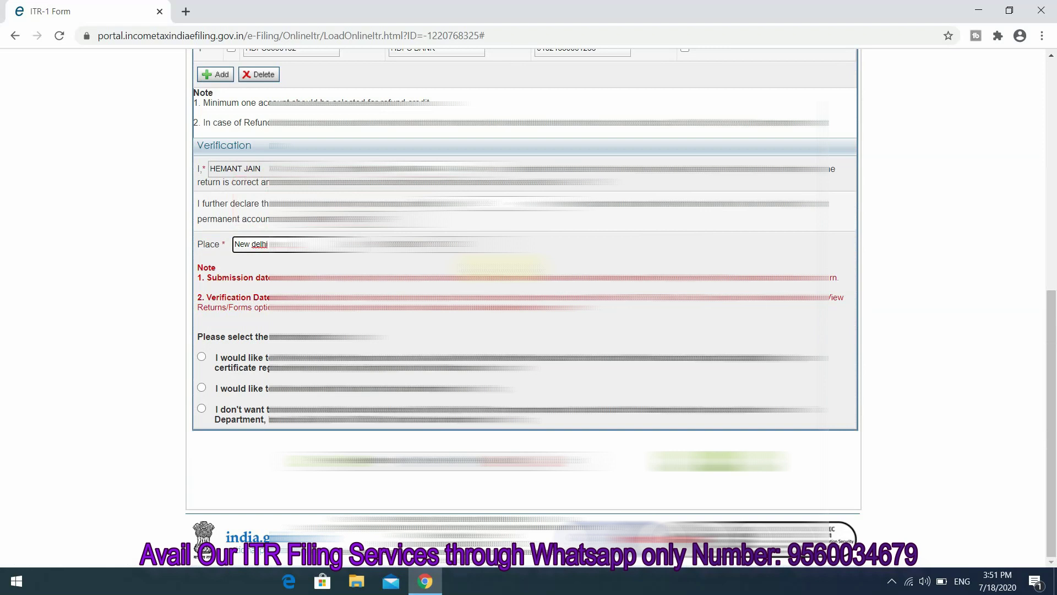
Review the total taxes paid and bank account details, and look through the deduction sections of Schedule DI and Schedule 80D.
{"action": "scroll", "coordinate": [523, 308], "scroll_direction": "up", "scroll_amount": 8}
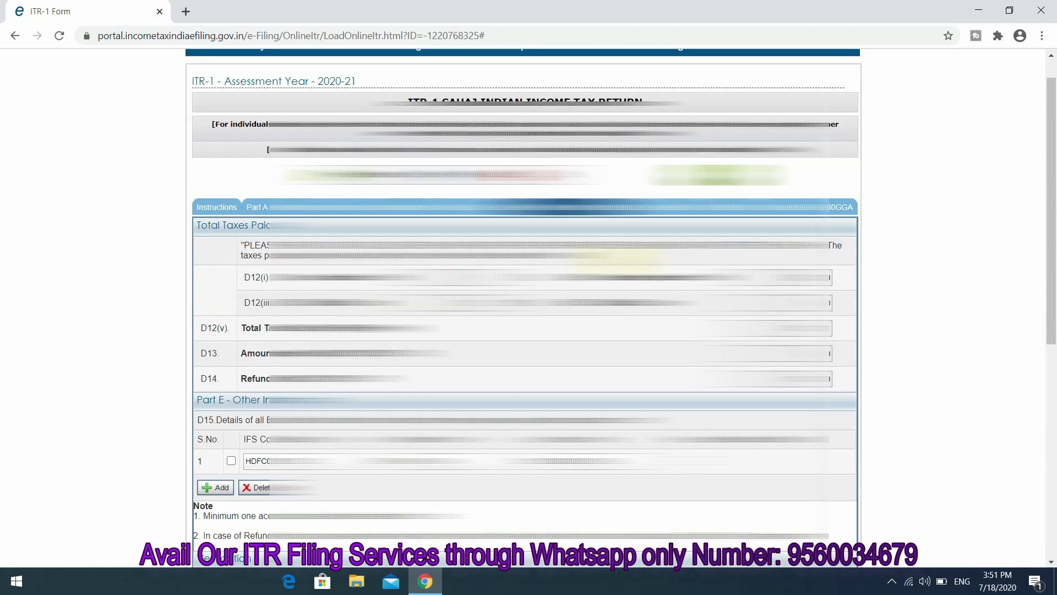
{"action": "scroll", "coordinate": [523, 309], "scroll_direction": "down", "scroll_amount": 4}
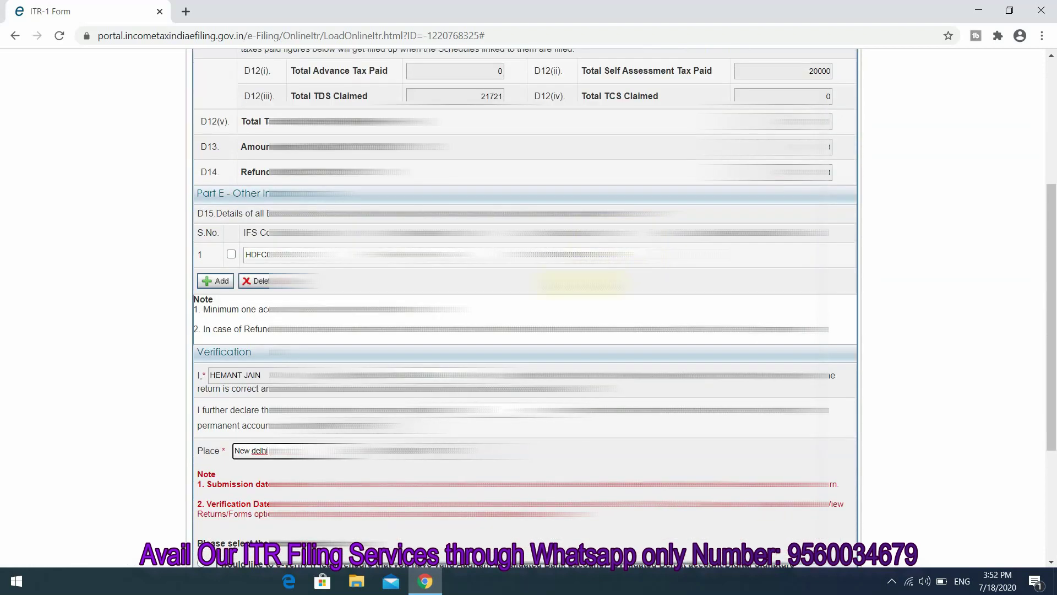
{"action": "scroll", "coordinate": [639, 275], "scroll_direction": "up", "scroll_amount": 5}
{"action": "left_click", "coordinate": [639, 208]}
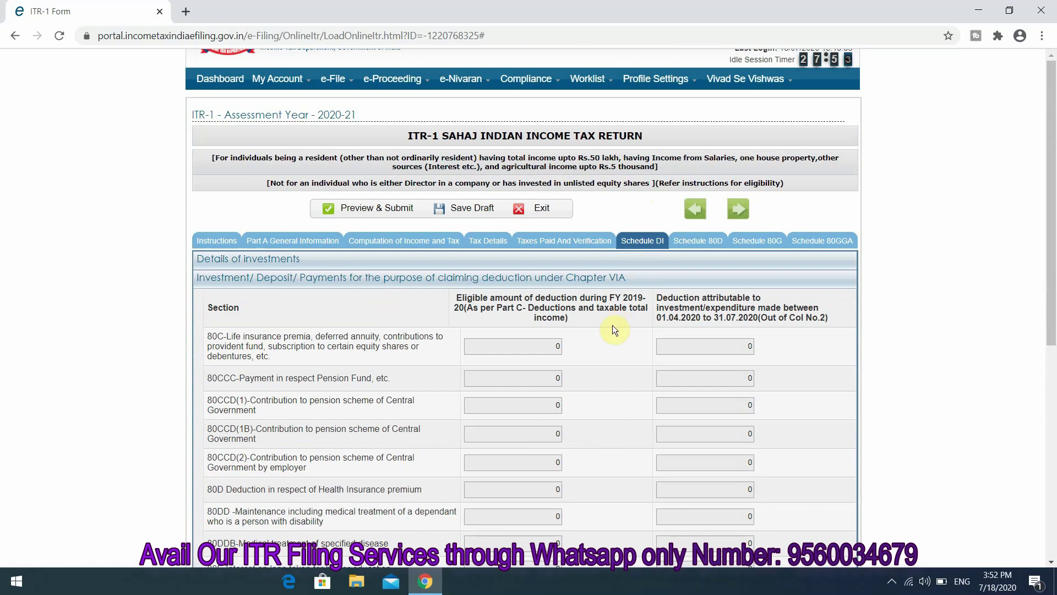
{"action": "scroll", "coordinate": [613, 327], "scroll_direction": "down", "scroll_amount": 2}
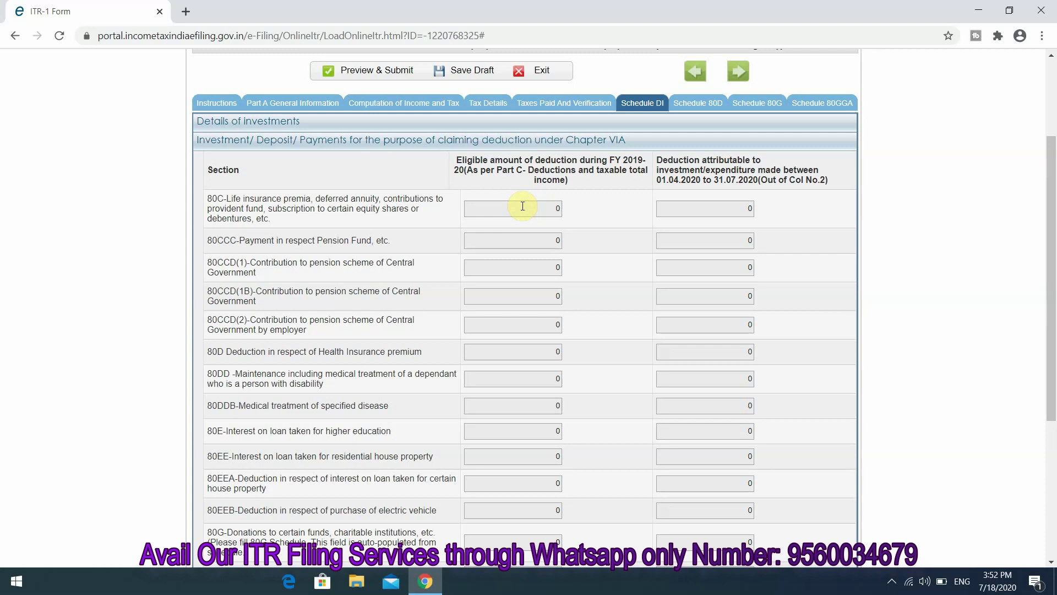
{"action": "scroll", "coordinate": [607, 215], "scroll_direction": "up", "scroll_amount": 1}
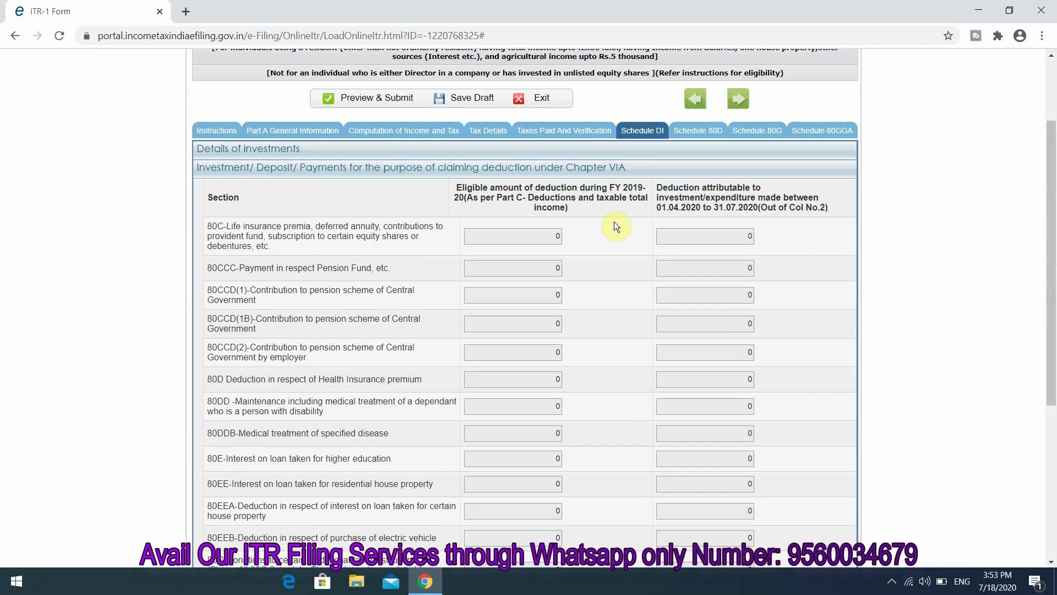
{"action": "scroll", "coordinate": [626, 282], "scroll_direction": "down", "scroll_amount": 5}
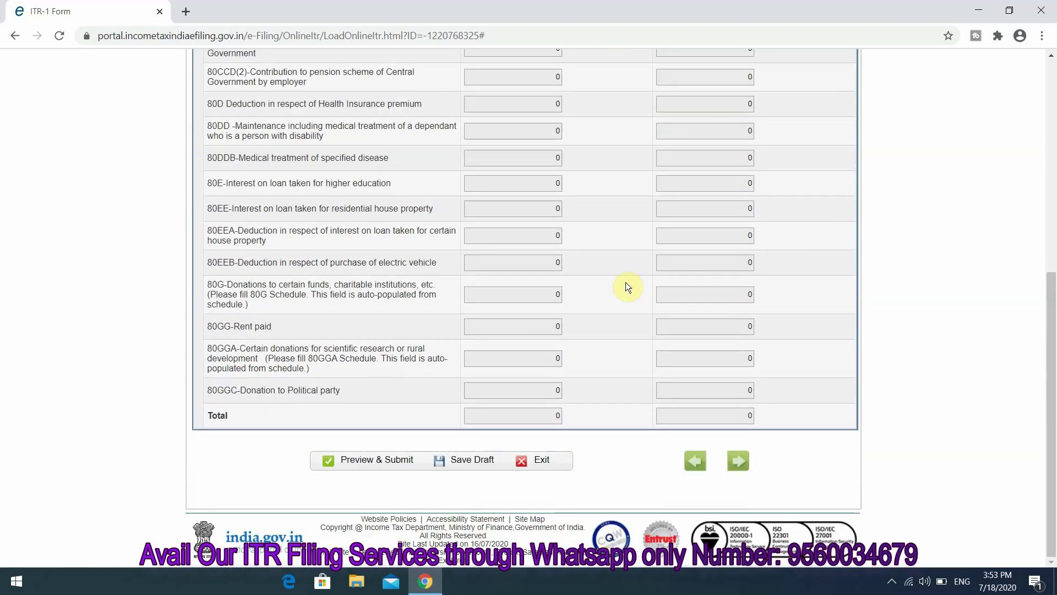
{"action": "scroll", "coordinate": [625, 282], "scroll_direction": "up", "scroll_amount": 4}
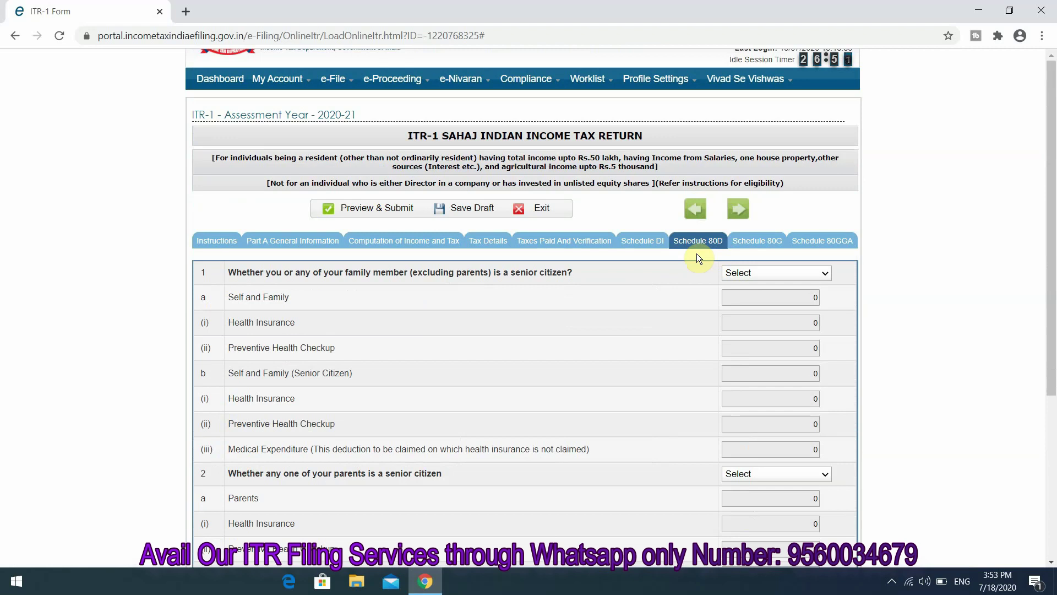
{"action": "scroll", "coordinate": [678, 318], "scroll_direction": "down", "scroll_amount": 6}
{"action": "scroll", "coordinate": [677, 325], "scroll_direction": "up", "scroll_amount": 5}
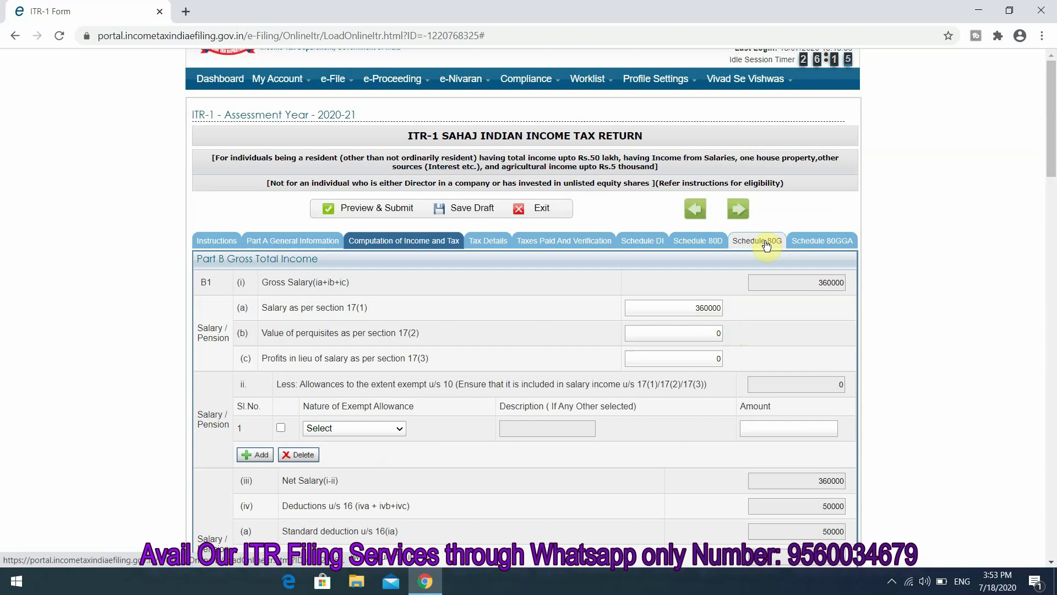
Look through the donation tables of Schedule 80G, open Schedule 80GGA and save the return as a draft.
{"action": "left_click", "coordinate": [762, 242]}
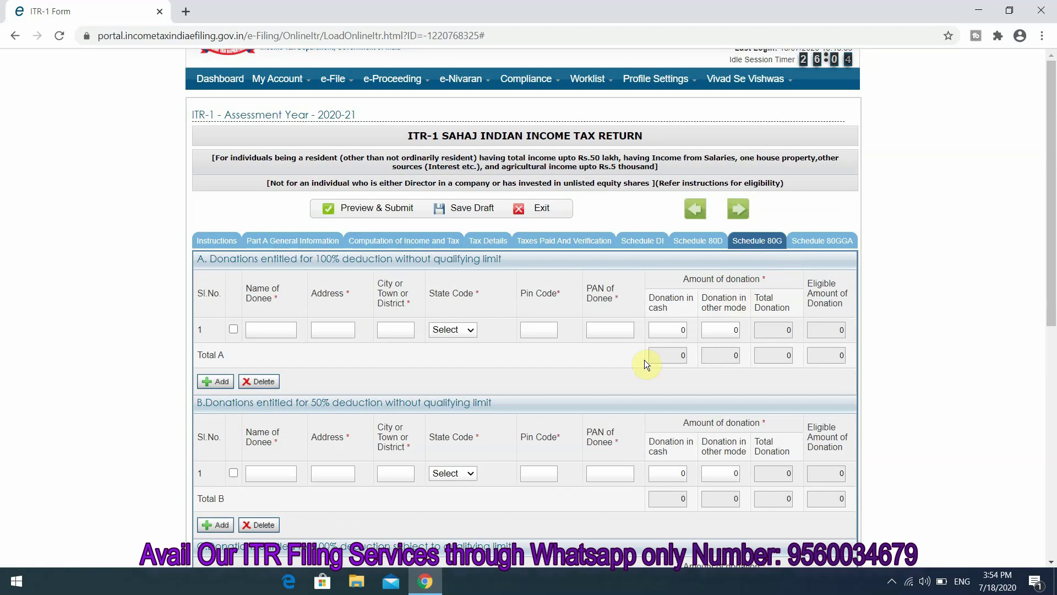
{"action": "scroll", "coordinate": [646, 364], "scroll_direction": "down", "scroll_amount": 8}
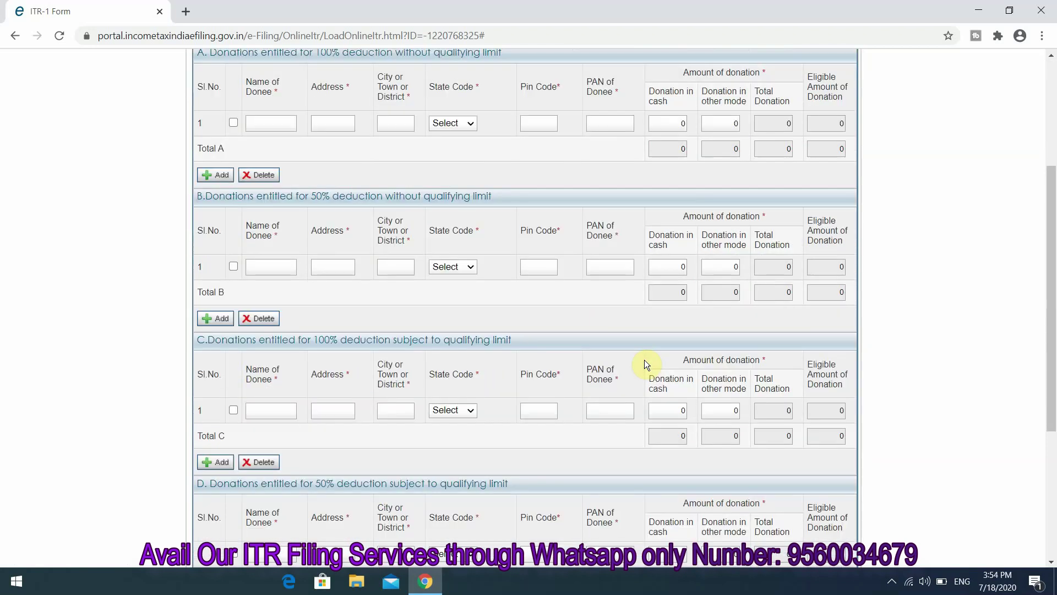
{"action": "scroll", "coordinate": [644, 359], "scroll_direction": "up", "scroll_amount": 7}
{"action": "scroll", "coordinate": [672, 424], "scroll_direction": "down", "scroll_amount": 2}
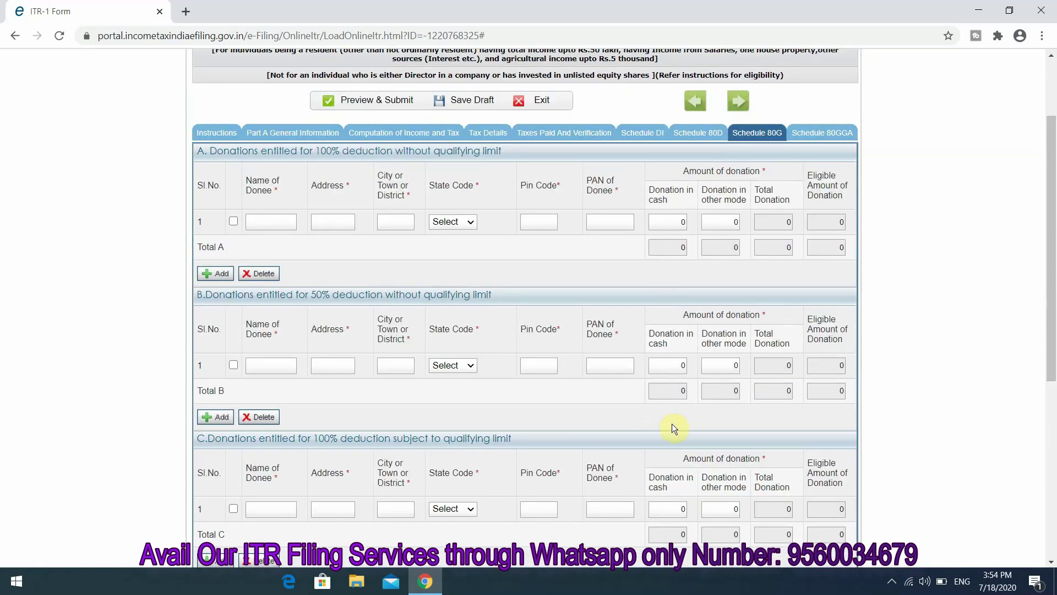
{"action": "scroll", "coordinate": [671, 425], "scroll_direction": "up", "scroll_amount": 2}
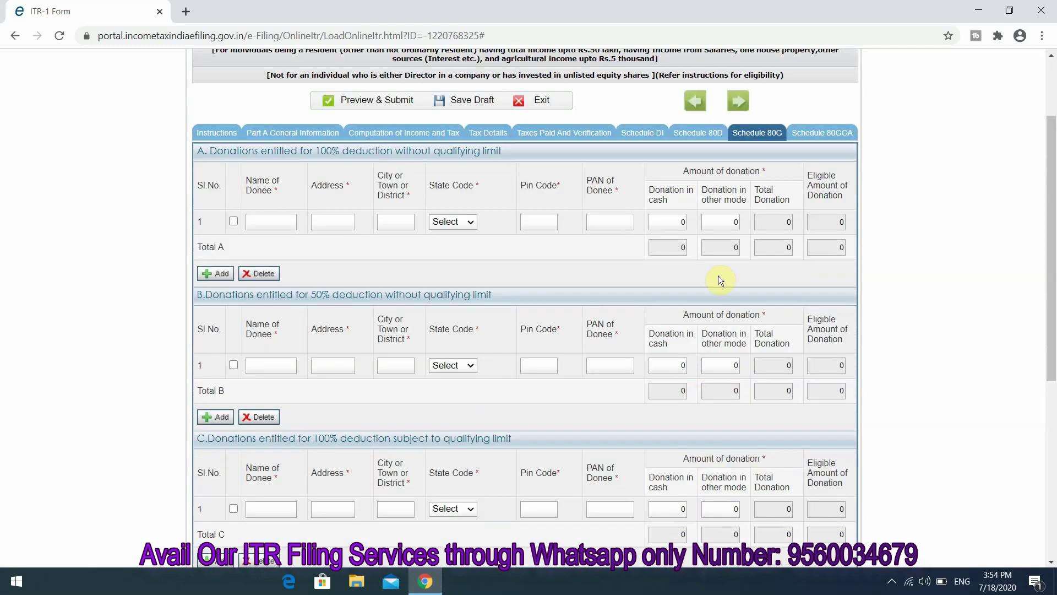
{"action": "left_click", "coordinate": [403, 133]}
{"action": "left_click", "coordinate": [816, 242]}
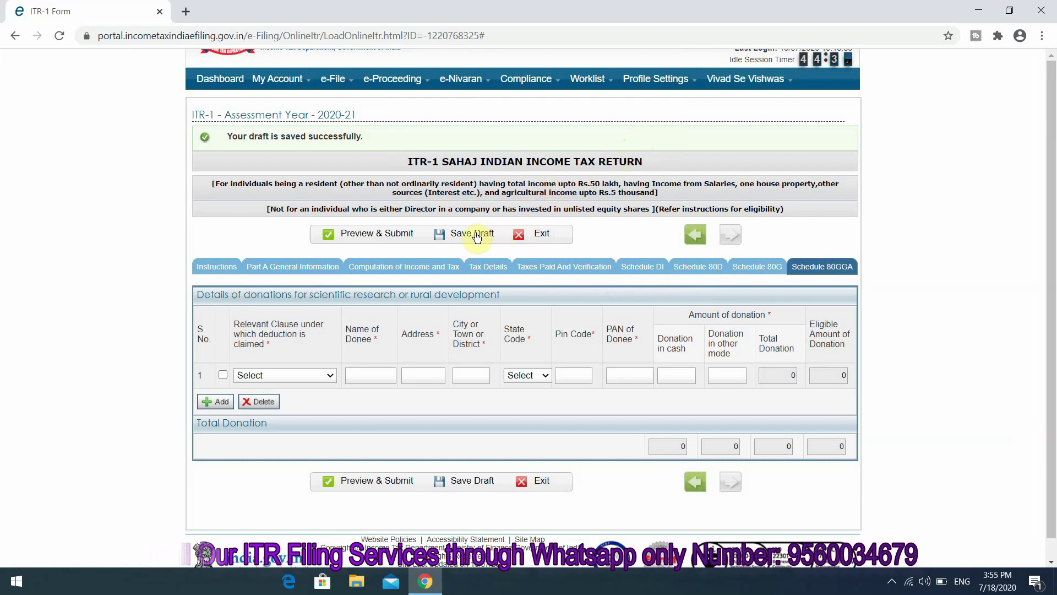
Try to preview and submit the return, and answer NO in Schedule 80D to whether self or a family member is a senior citizen.
{"action": "left_click", "coordinate": [364, 236]}
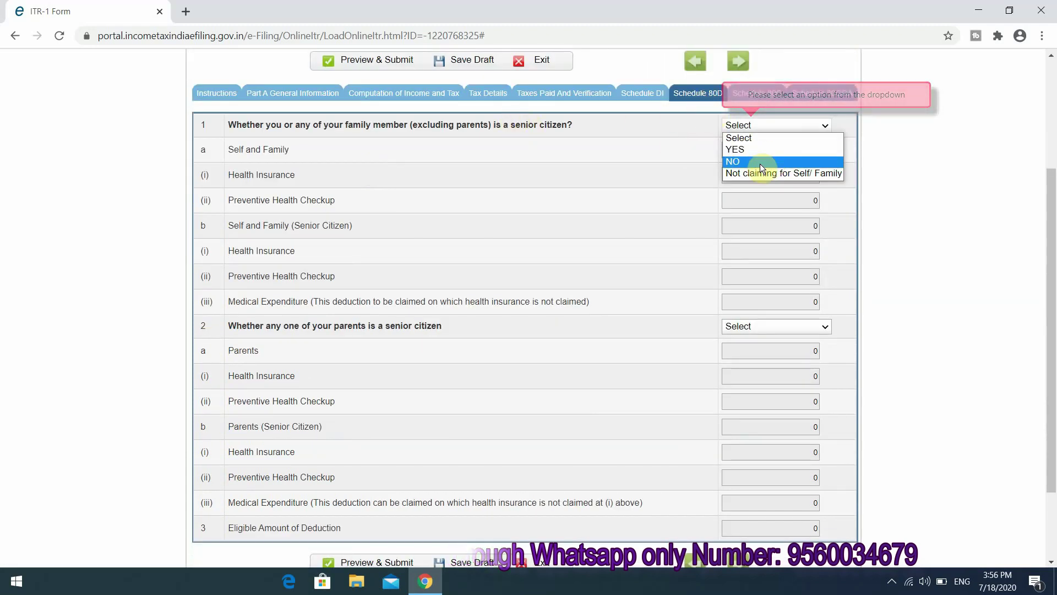
{"action": "left_click", "coordinate": [762, 166]}
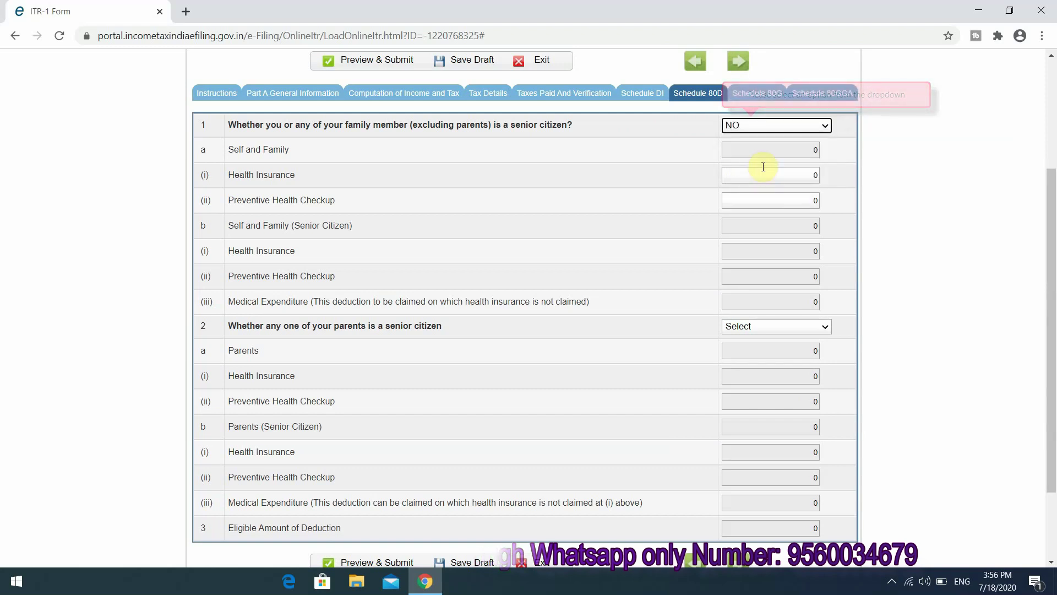